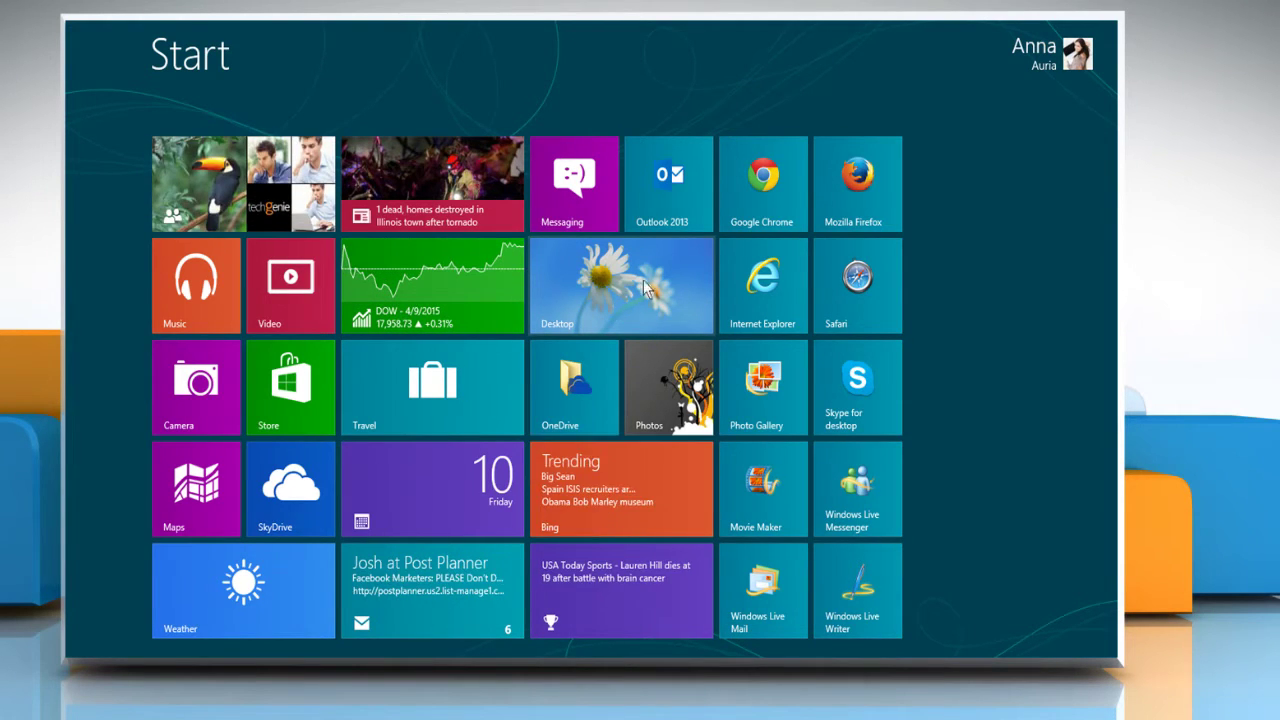
- Launch the browser and go to groups.google.com
click(739, 195)
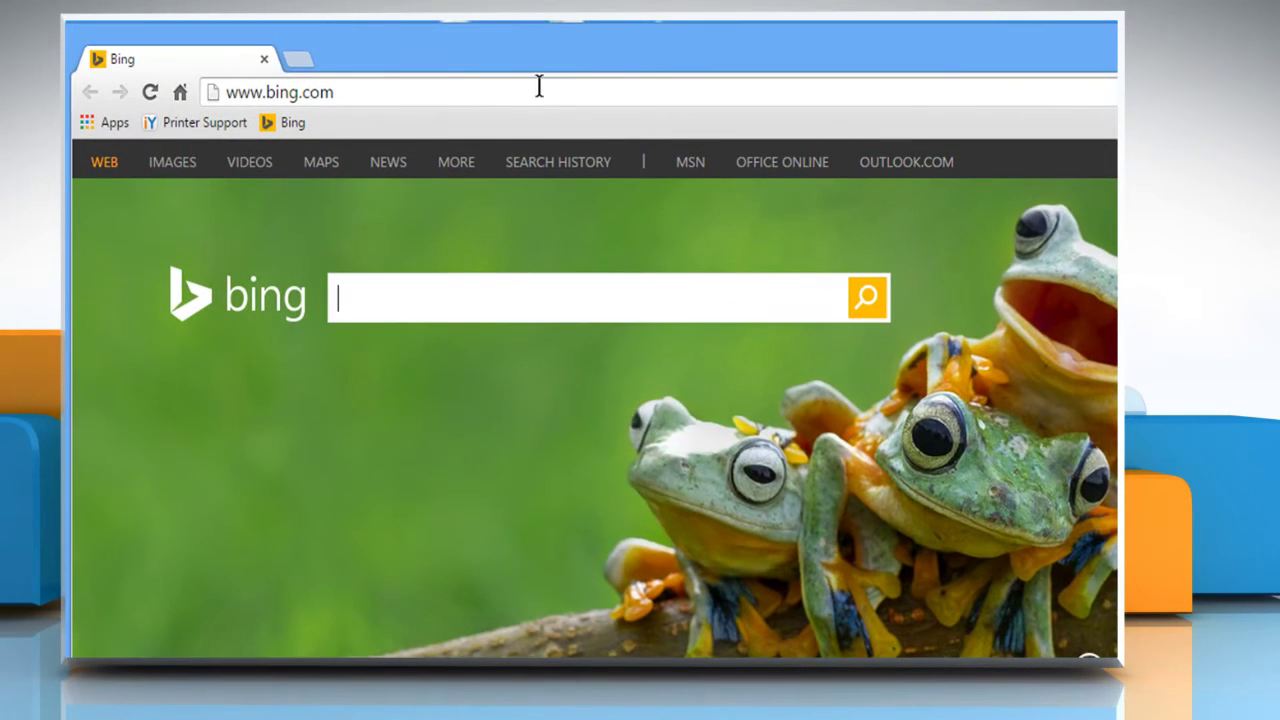
click(540, 94)
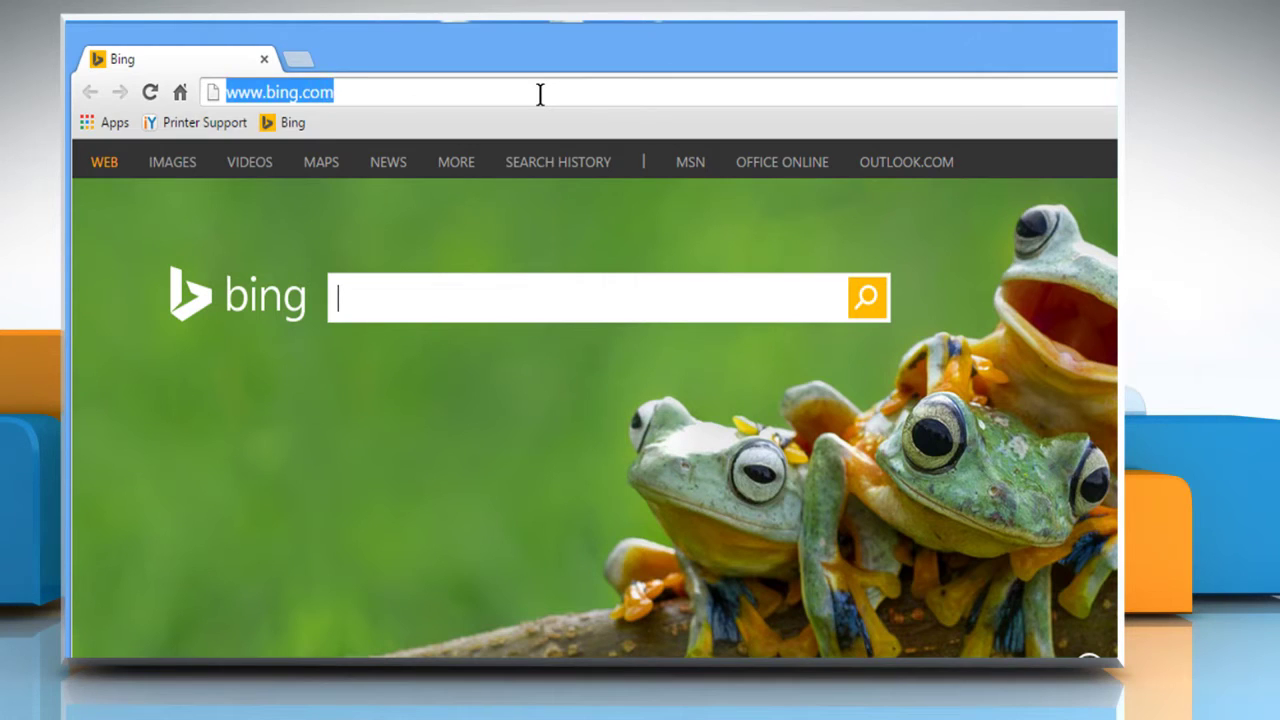
text(groups.google.co)
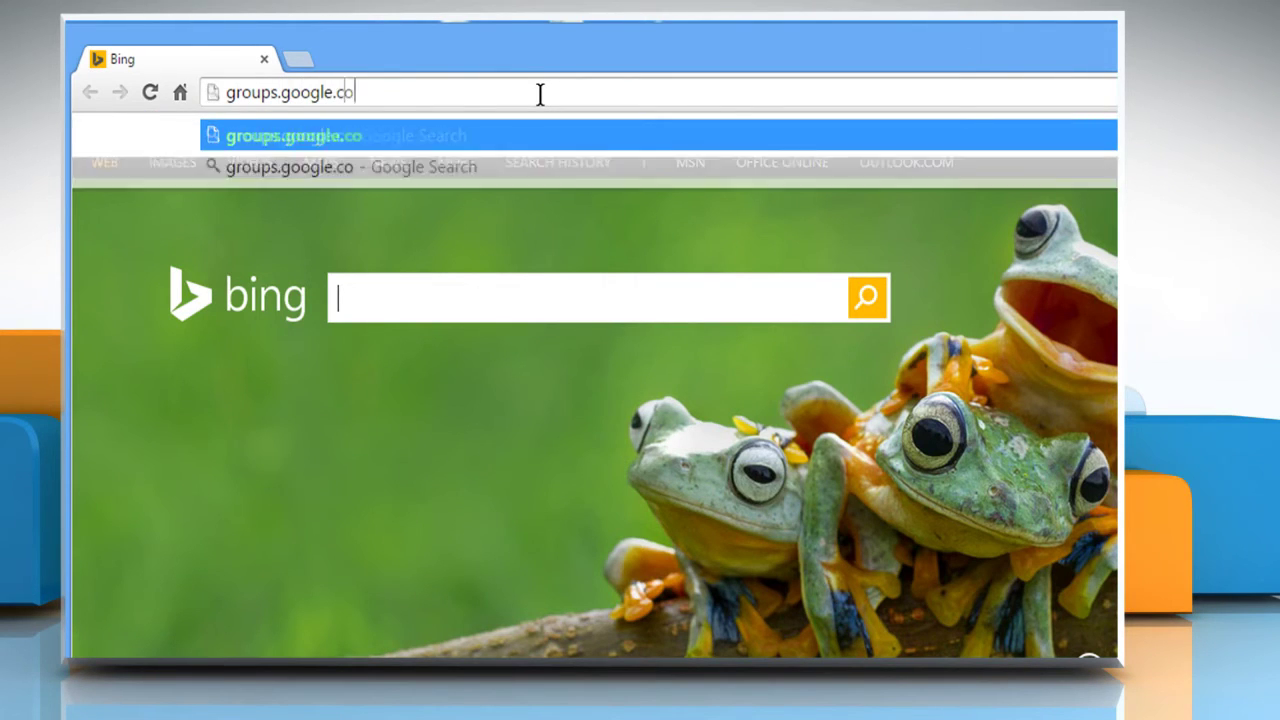
text(m)
key(Return)
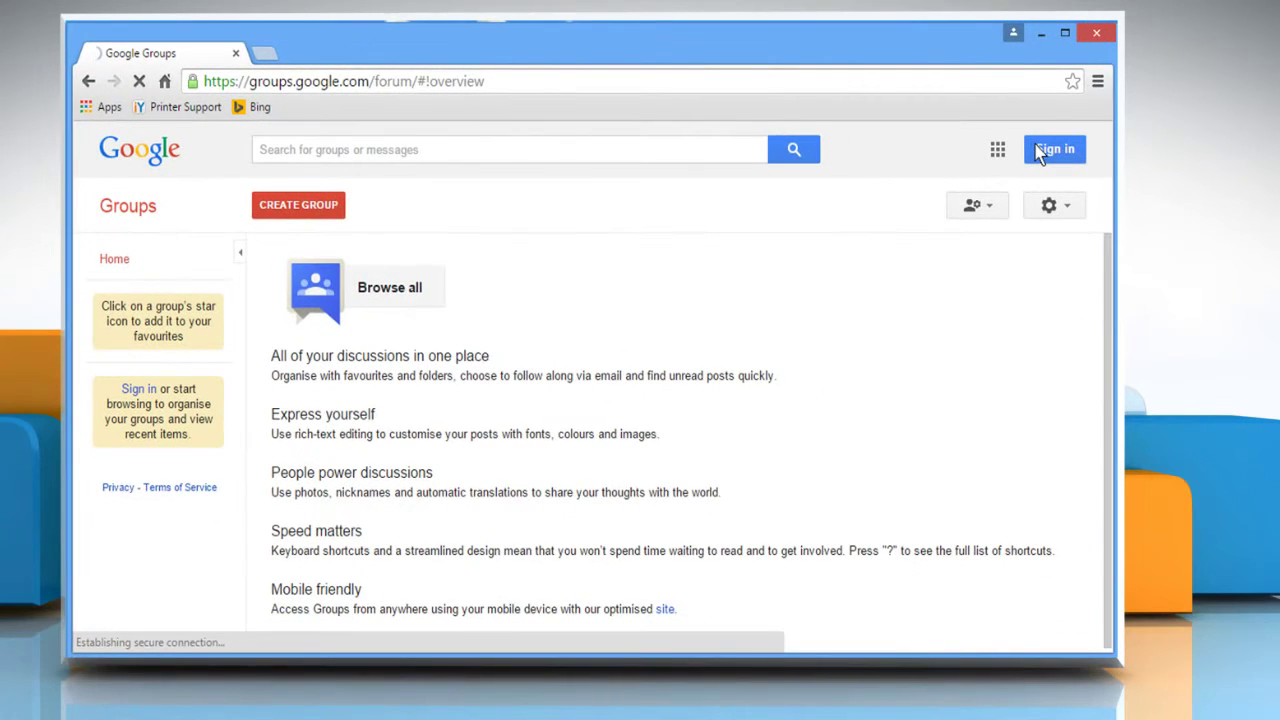
- Sign in to Google Groups with the account's email and password
click(1055, 149)
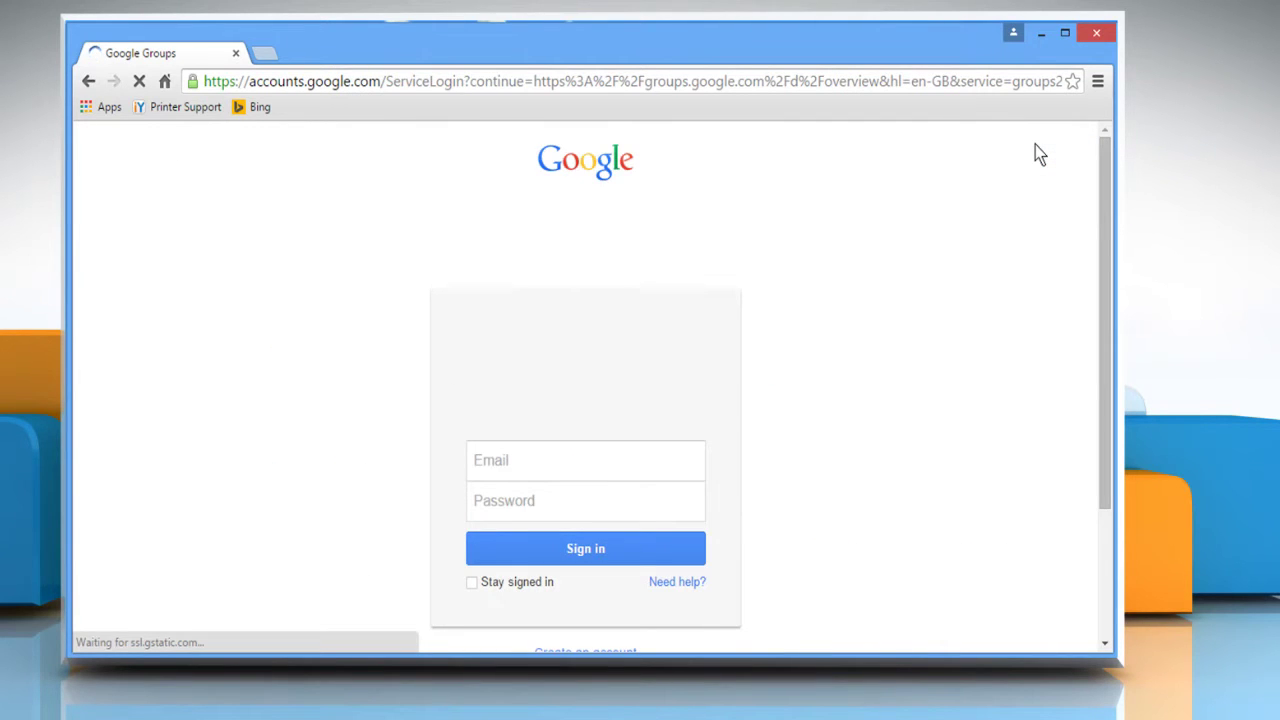
click(649, 473)
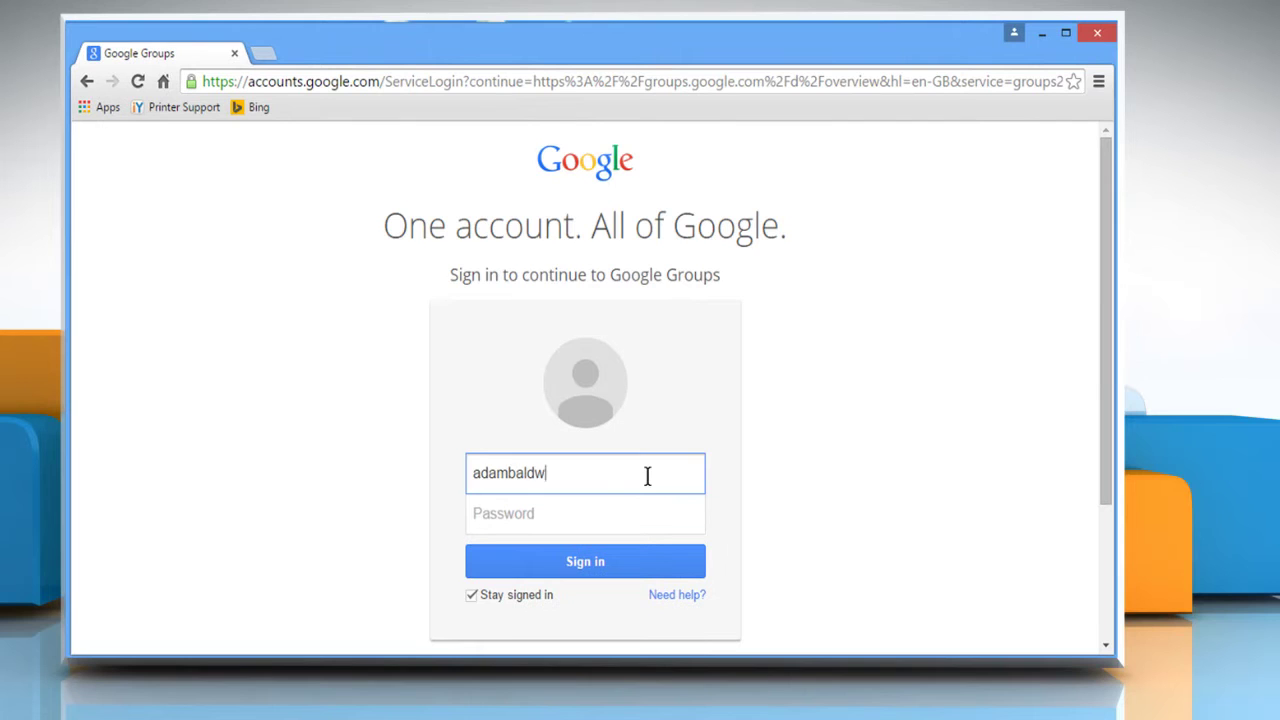
key(Tab)
text(•••••••)
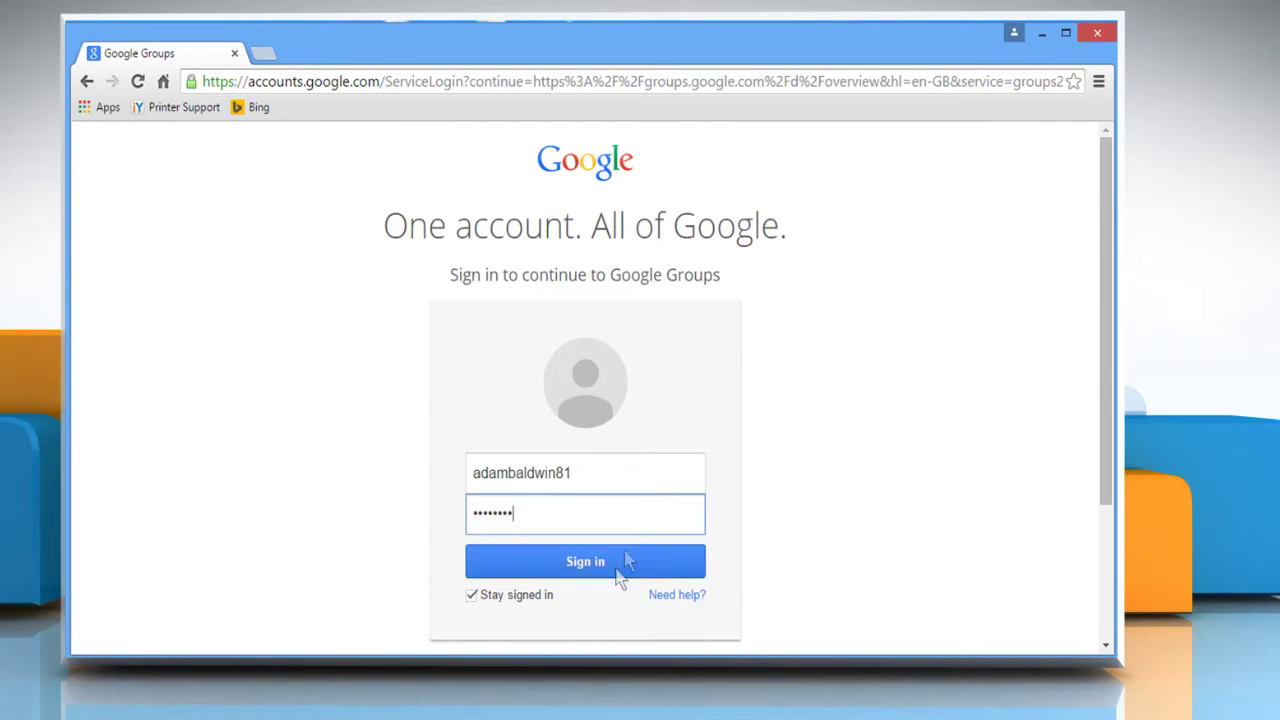
click(662, 562)
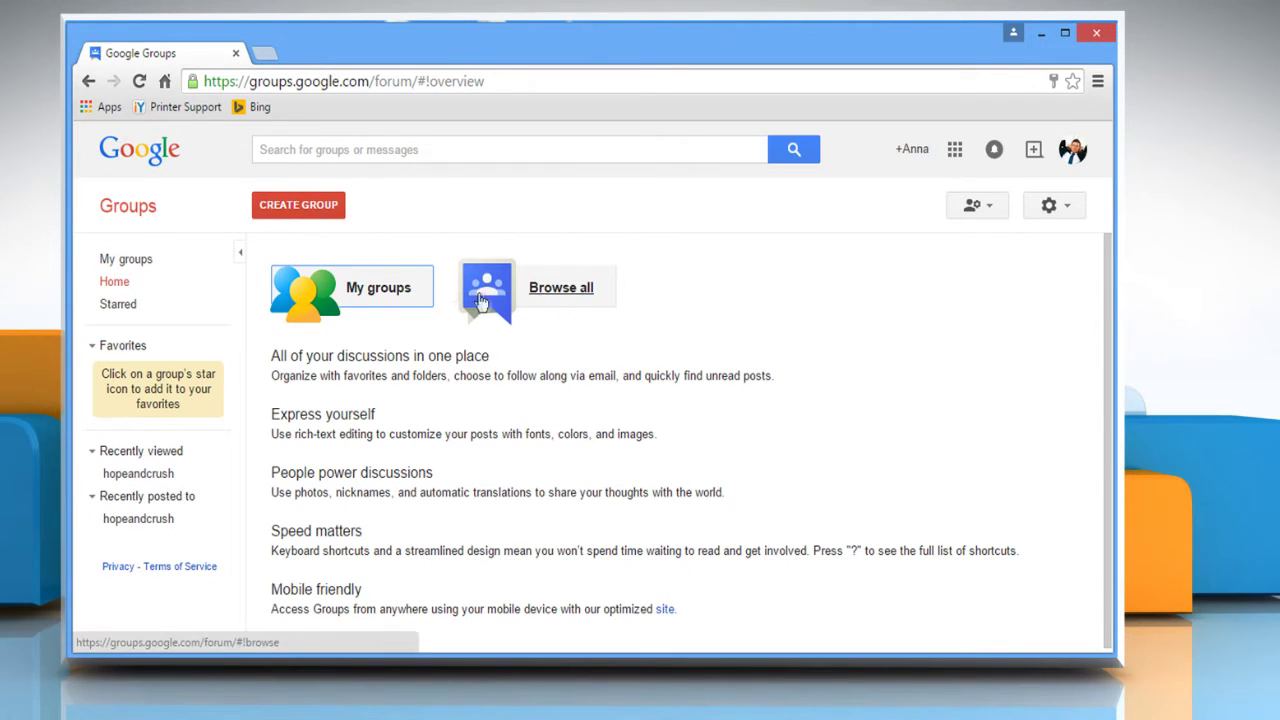
- Go from My groups to the iyogitechsupportvideos group's Manage page and expand its Settings
click(376, 300)
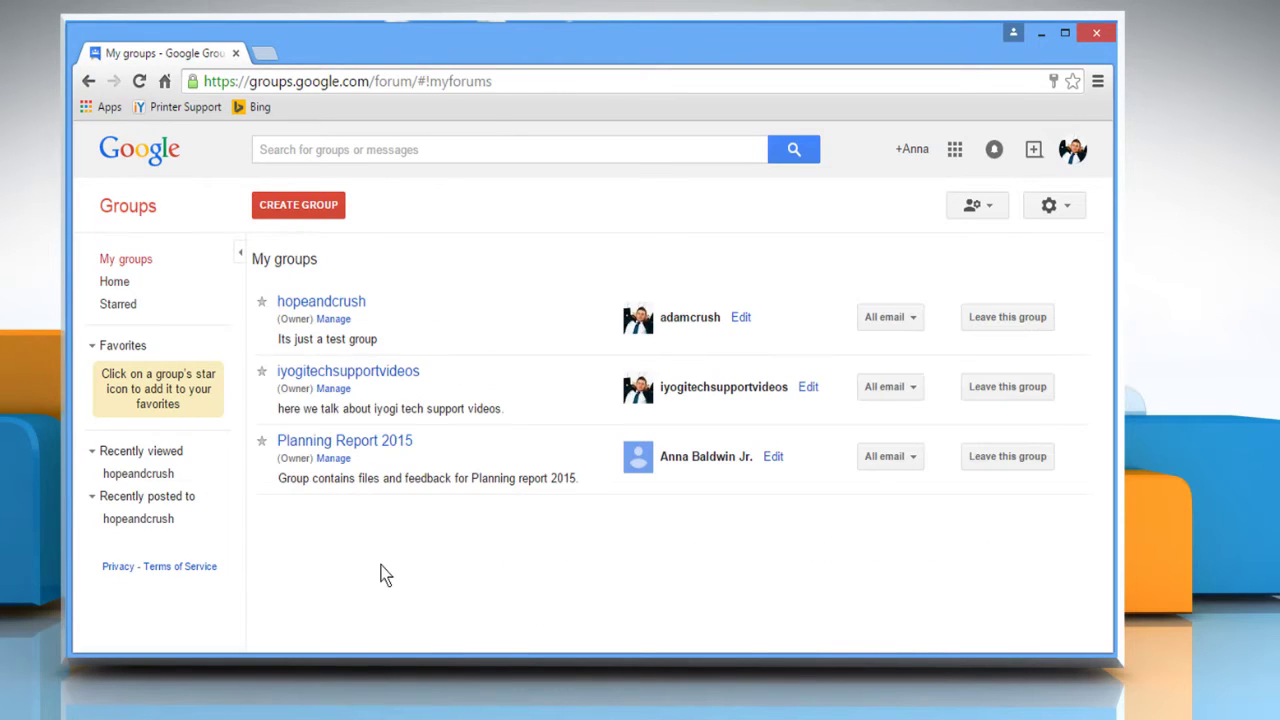
click(381, 375)
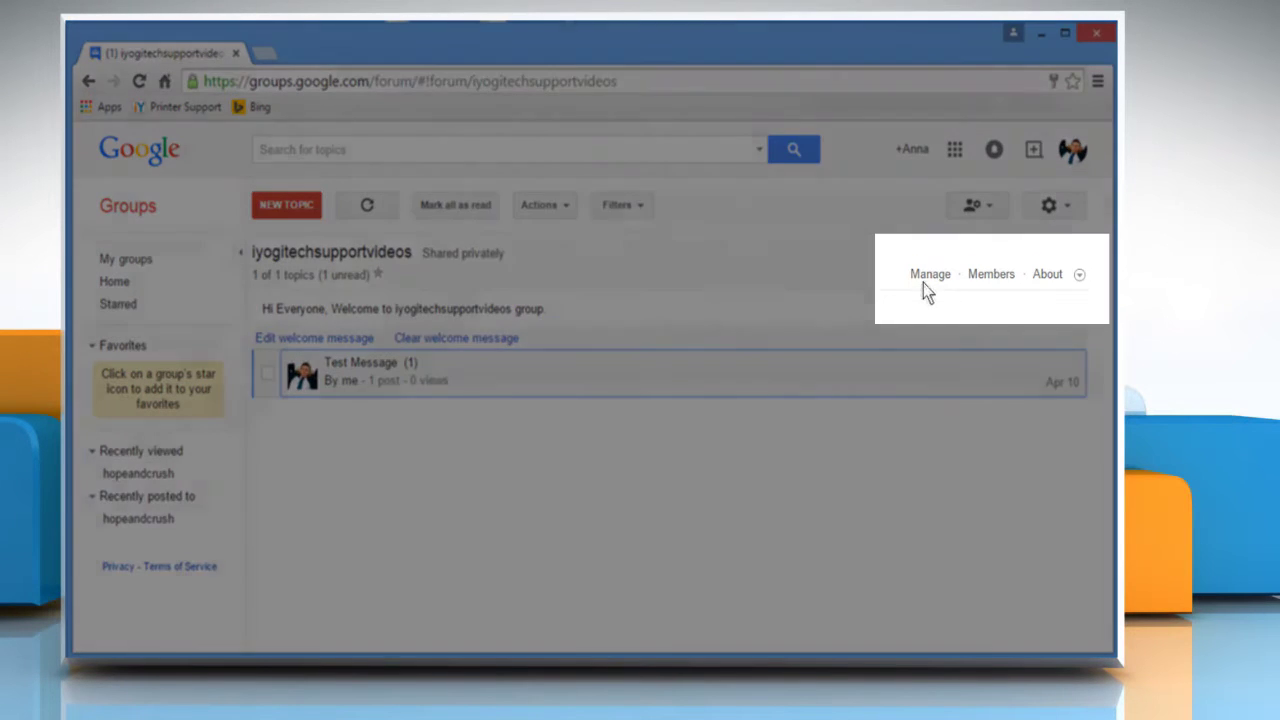
click(929, 276)
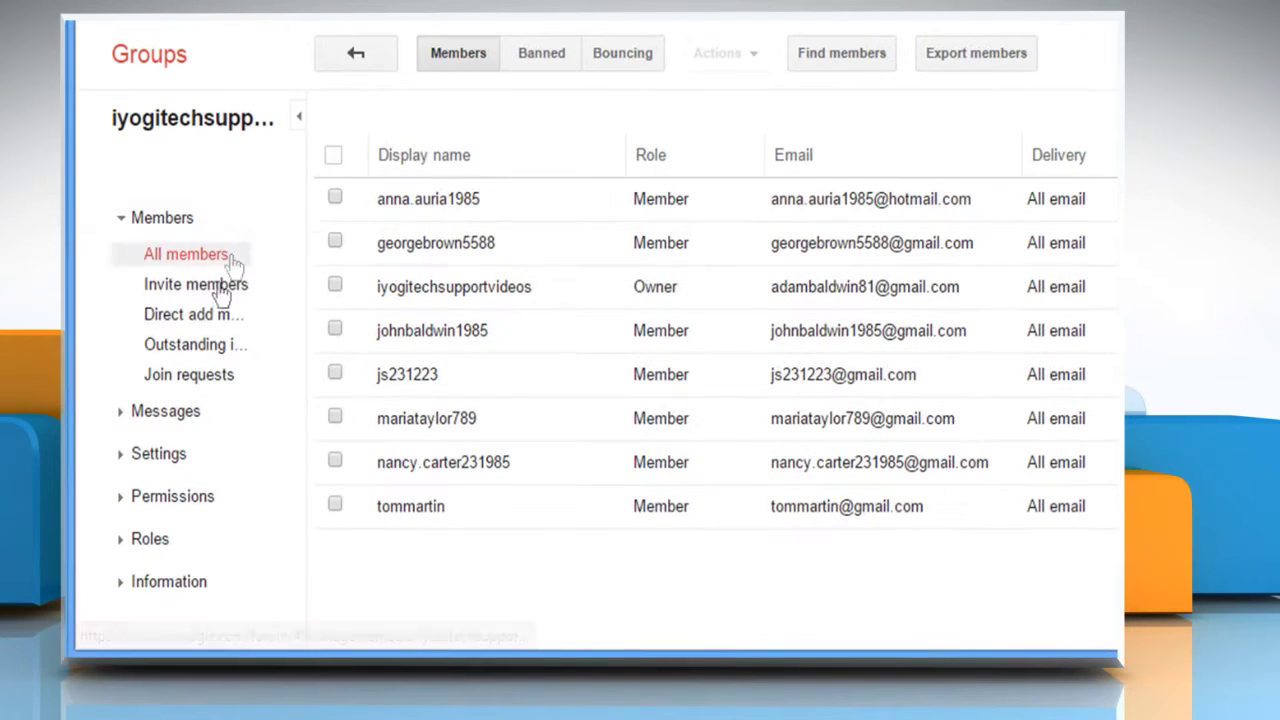
click(121, 460)
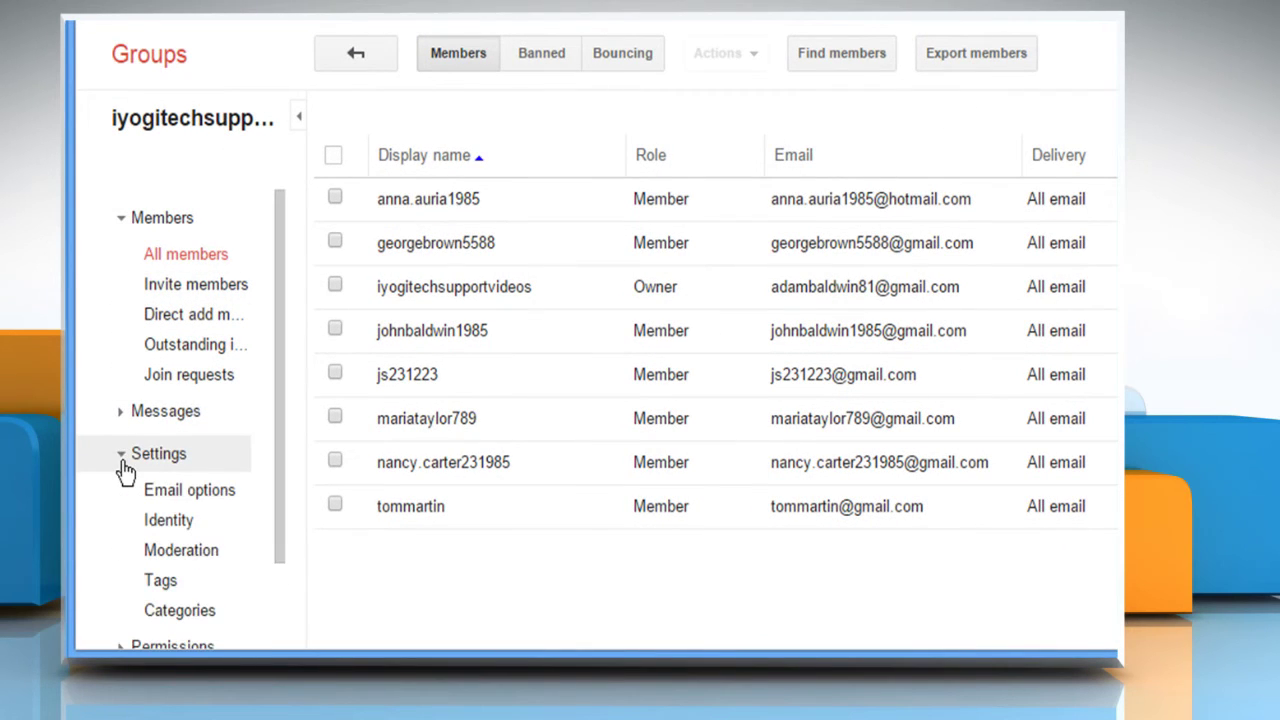
- Enable categories, add Category 001, and begin adding Category 002 under Discussion categories
click(177, 610)
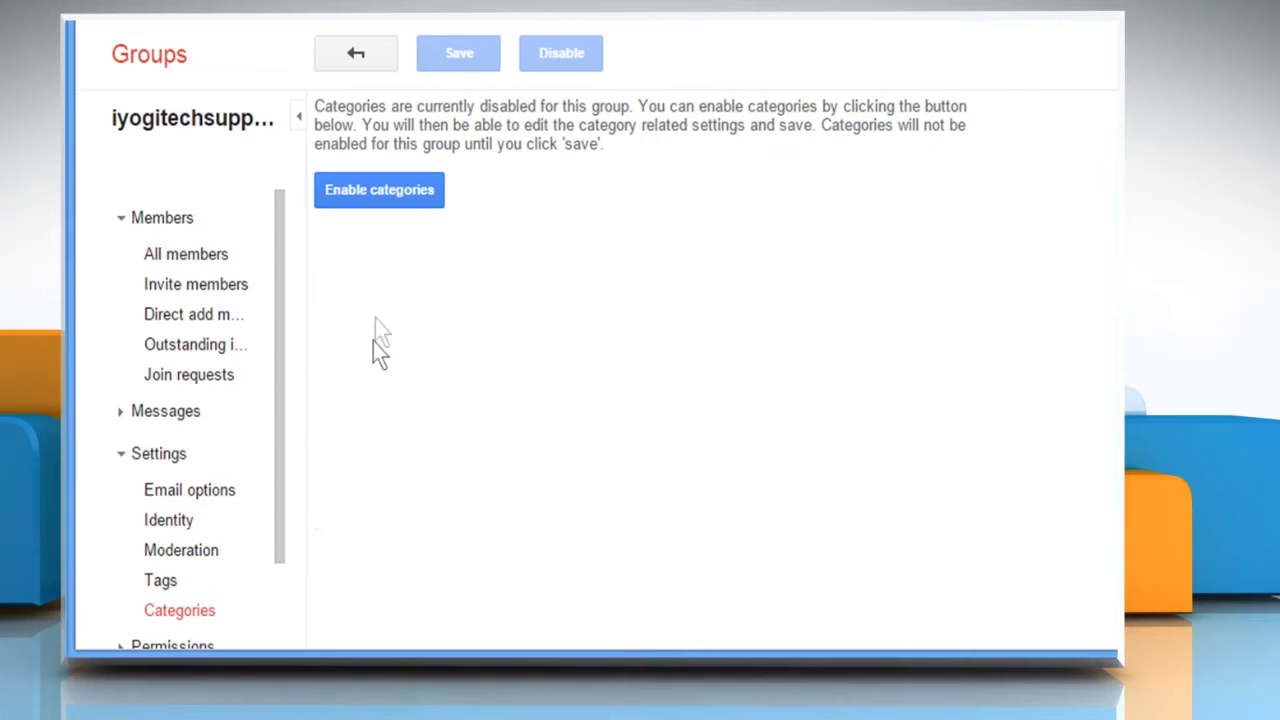
click(383, 200)
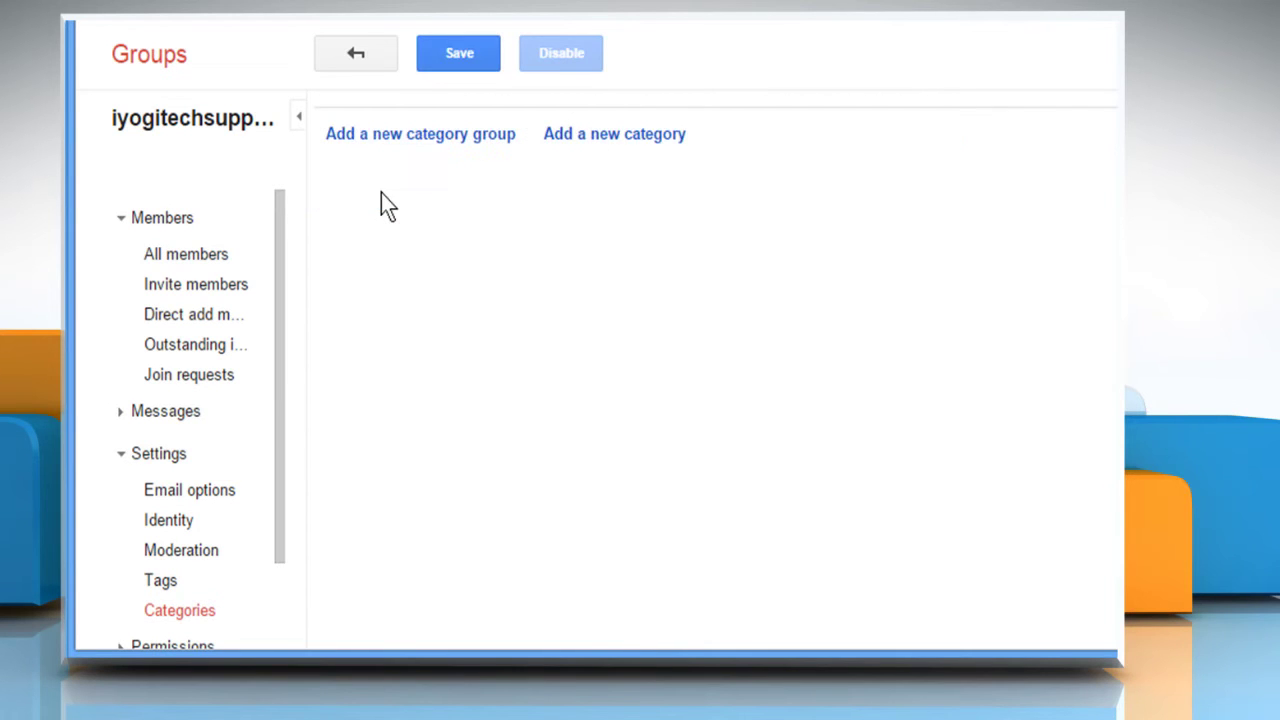
click(578, 145)
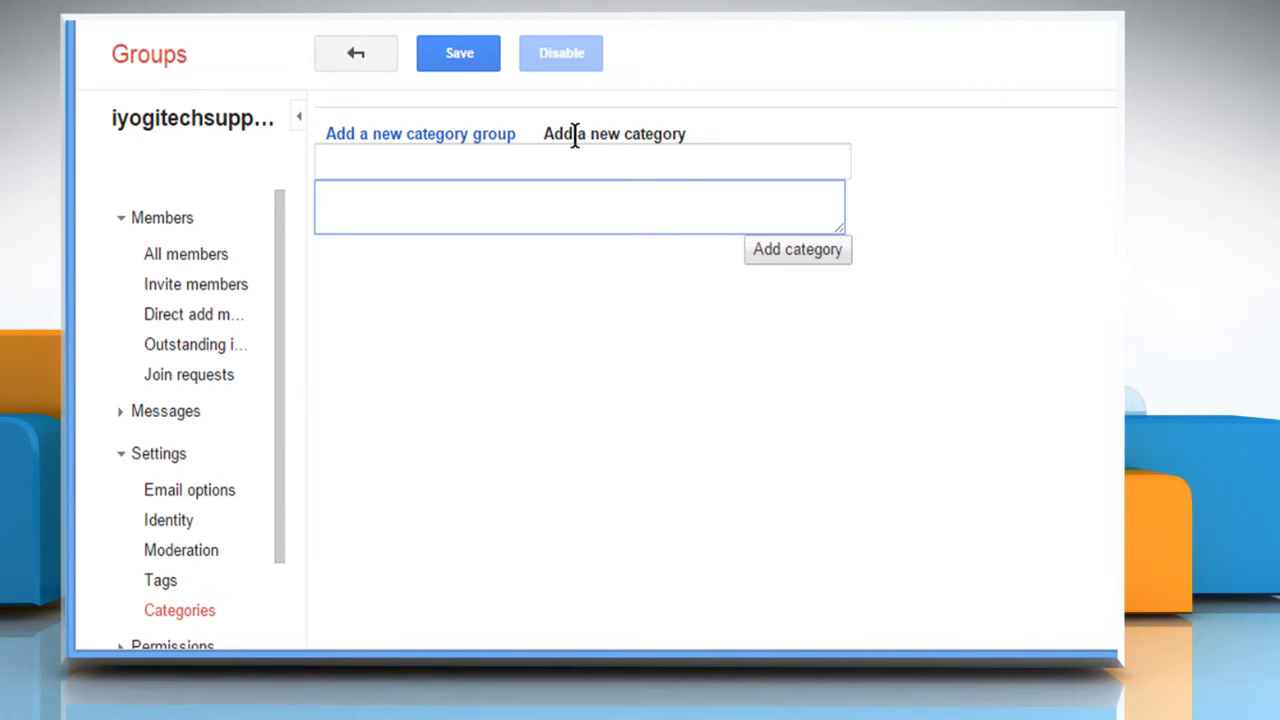
click(572, 157)
text(Category 001)
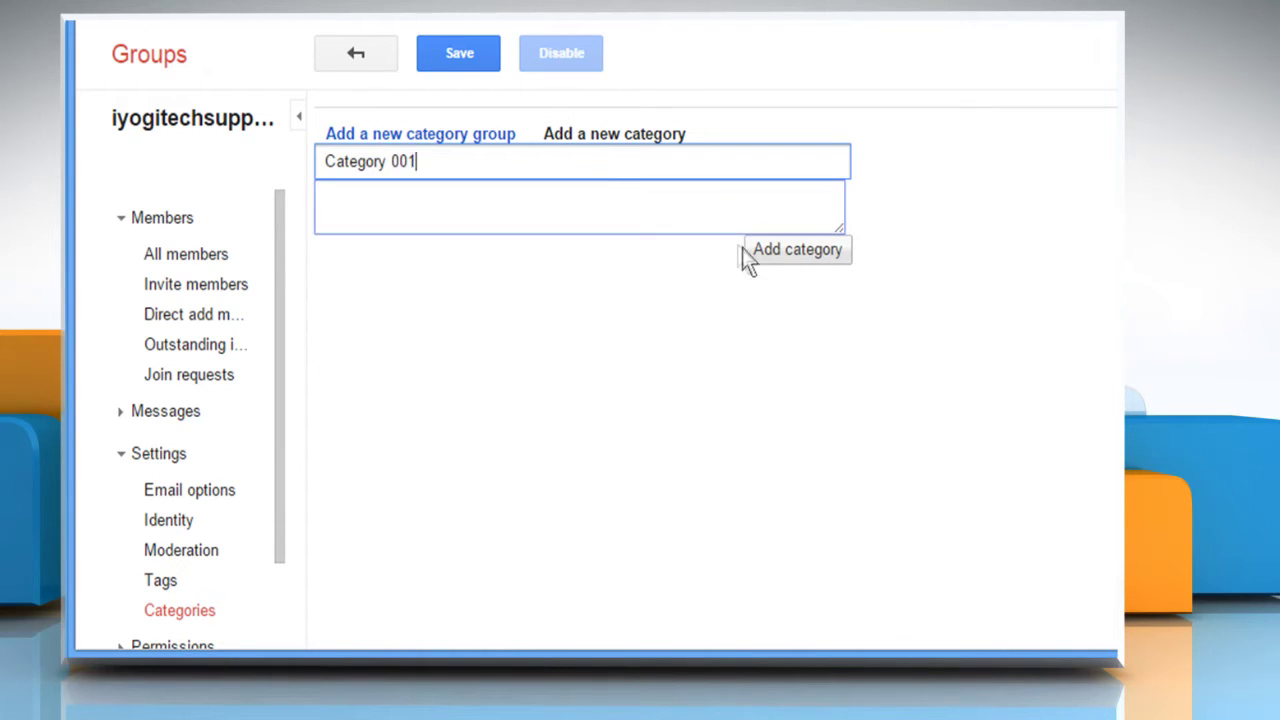
click(760, 250)
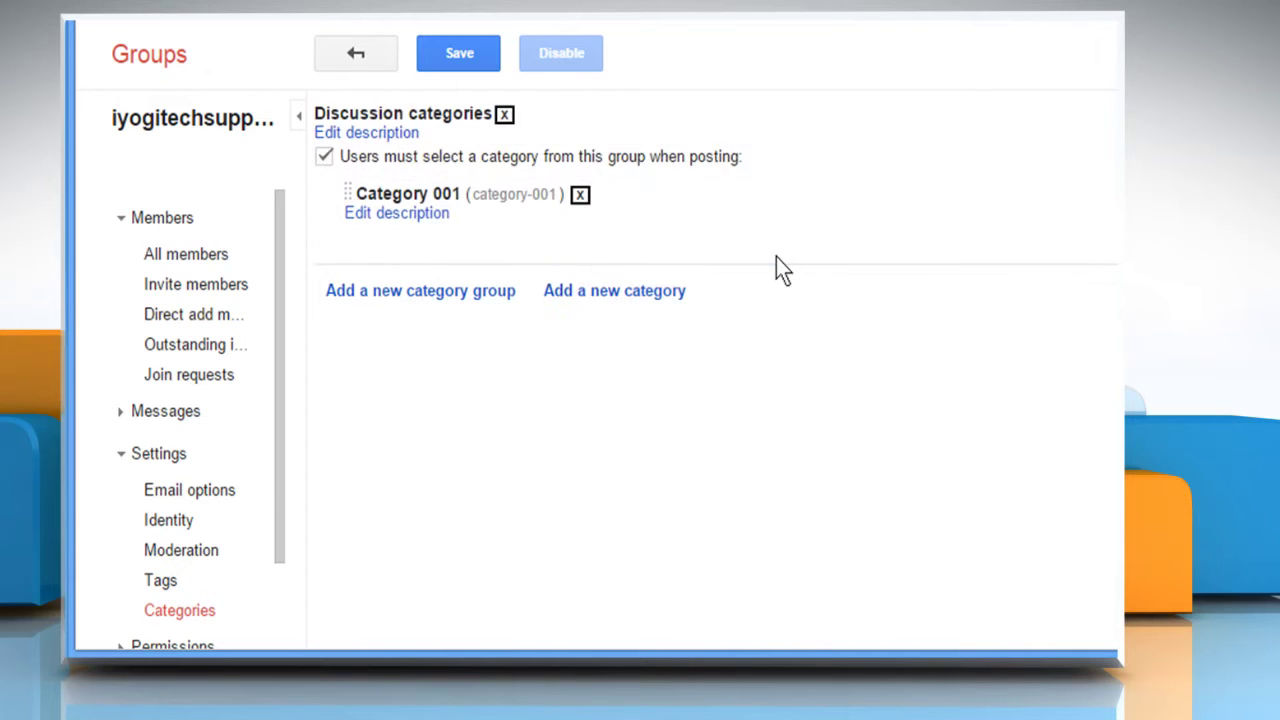
click(637, 296)
text(Category 00)
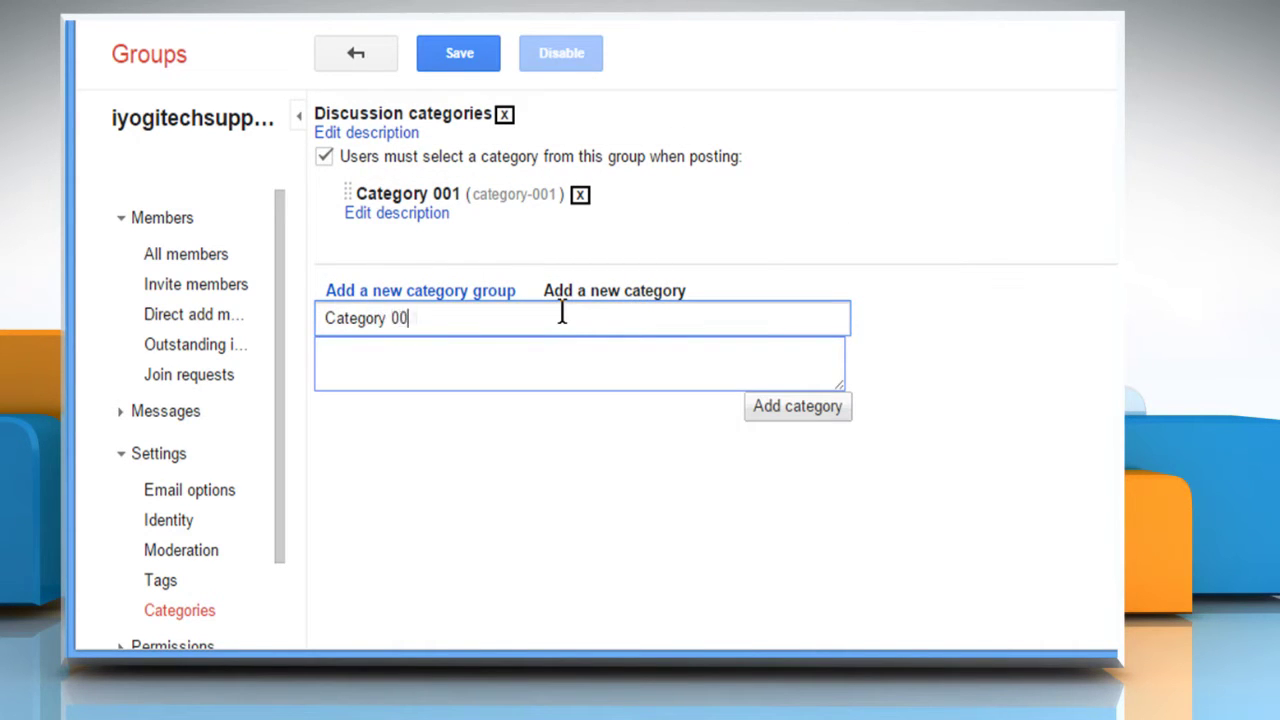
text(2)
- Add Category 002 and create a new category group named Video Discussion
click(800, 408)
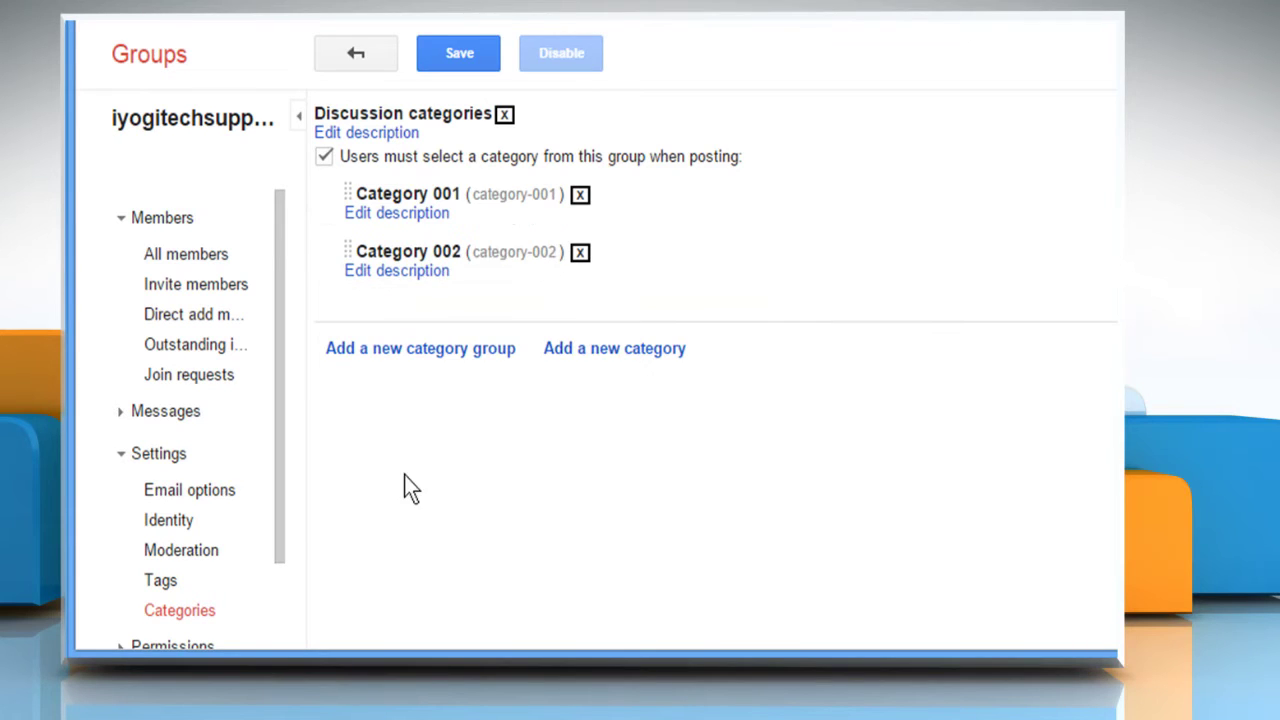
click(437, 350)
key(BackSpace)
key(BackSpace)
key(BackSpace)
text(Discussion)
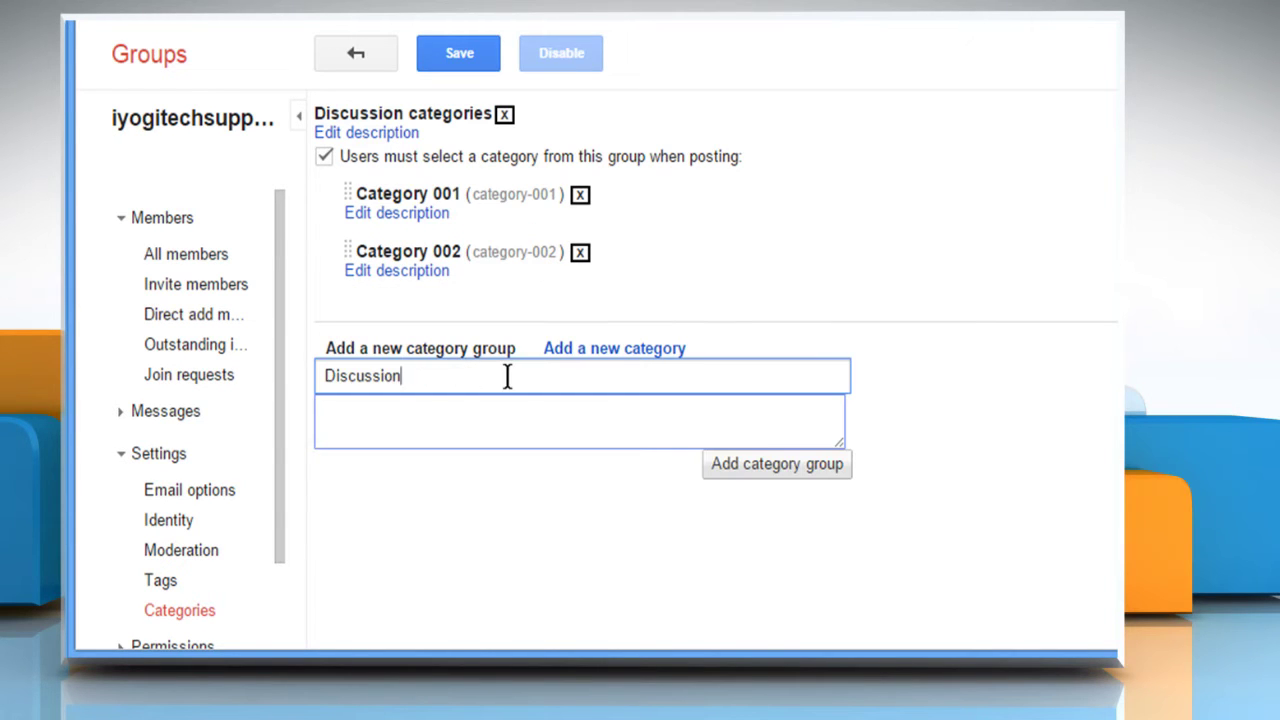
key(Home)
text(Video)
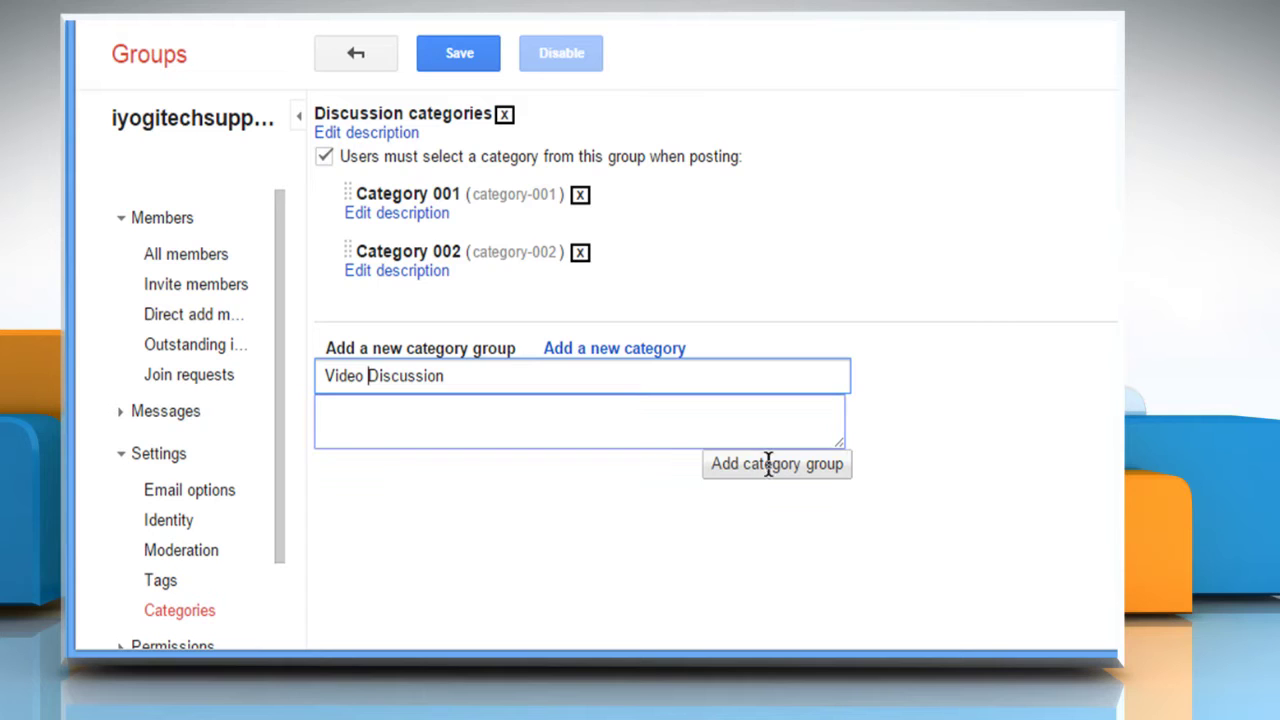
click(768, 464)
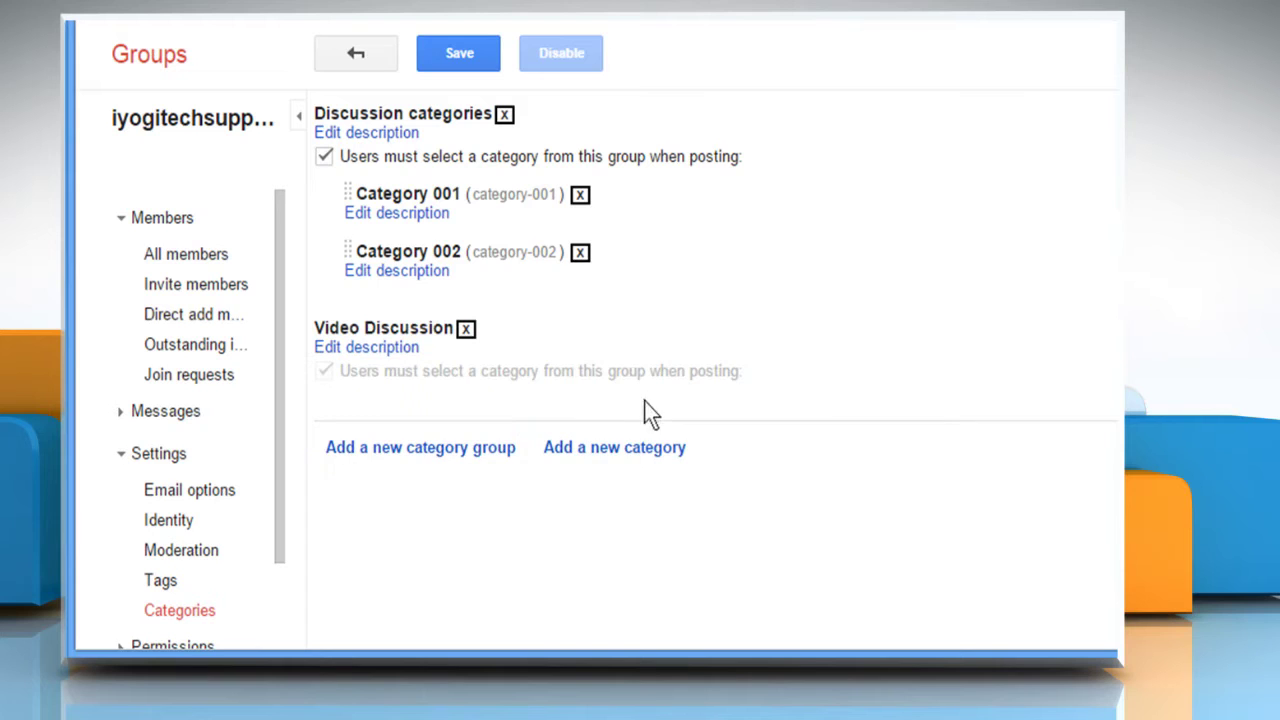
- Add the categories Graphics and Audios under Video Discussion
click(625, 450)
text(Graphics)
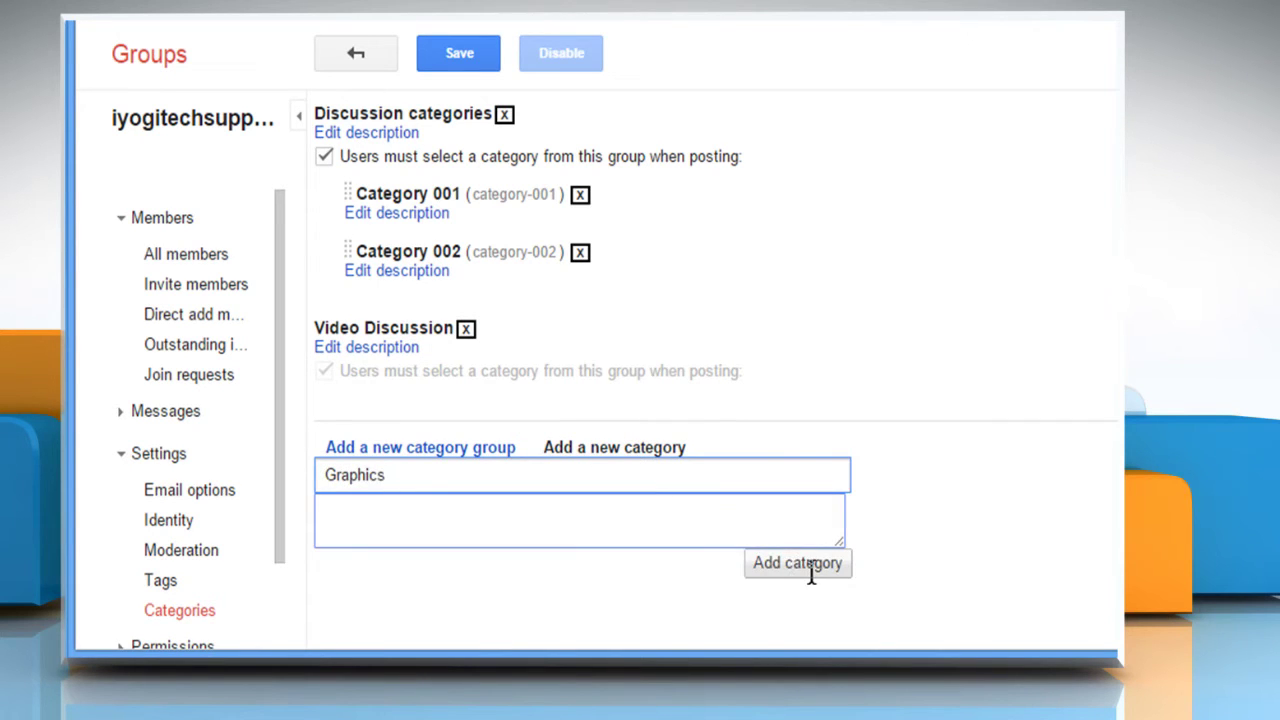
click(805, 566)
click(632, 518)
text(Audios)
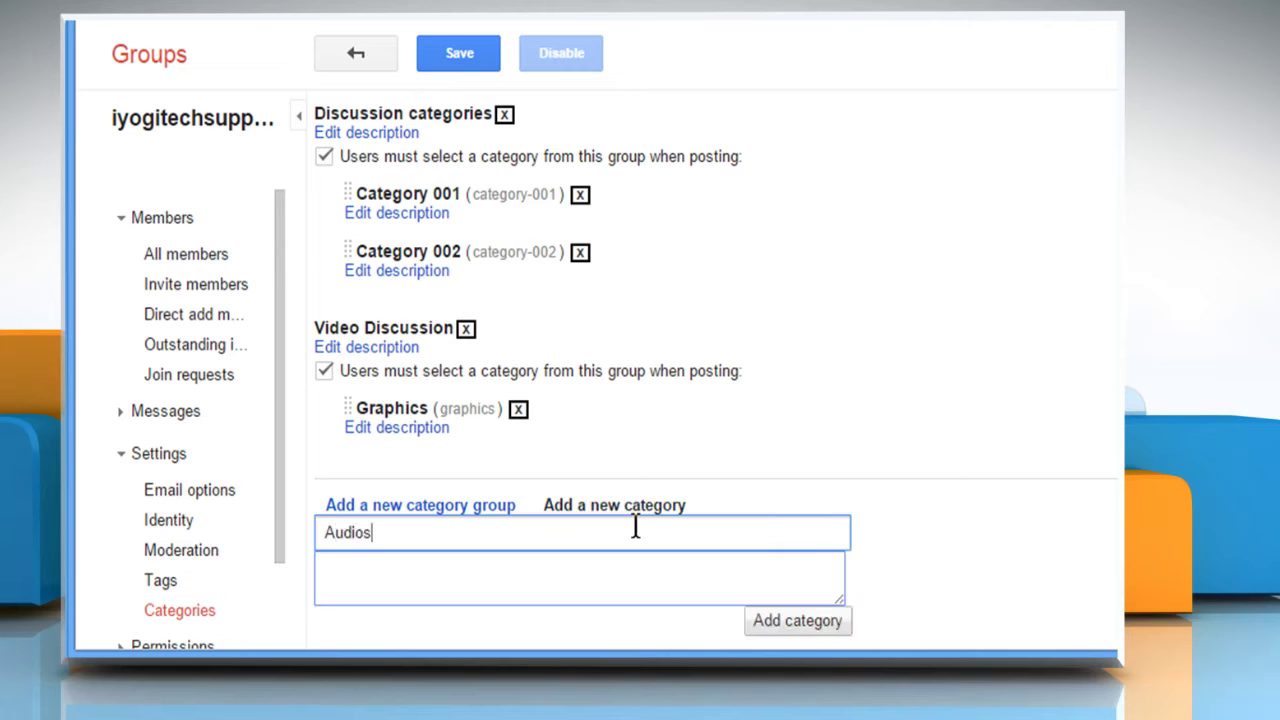
click(805, 618)
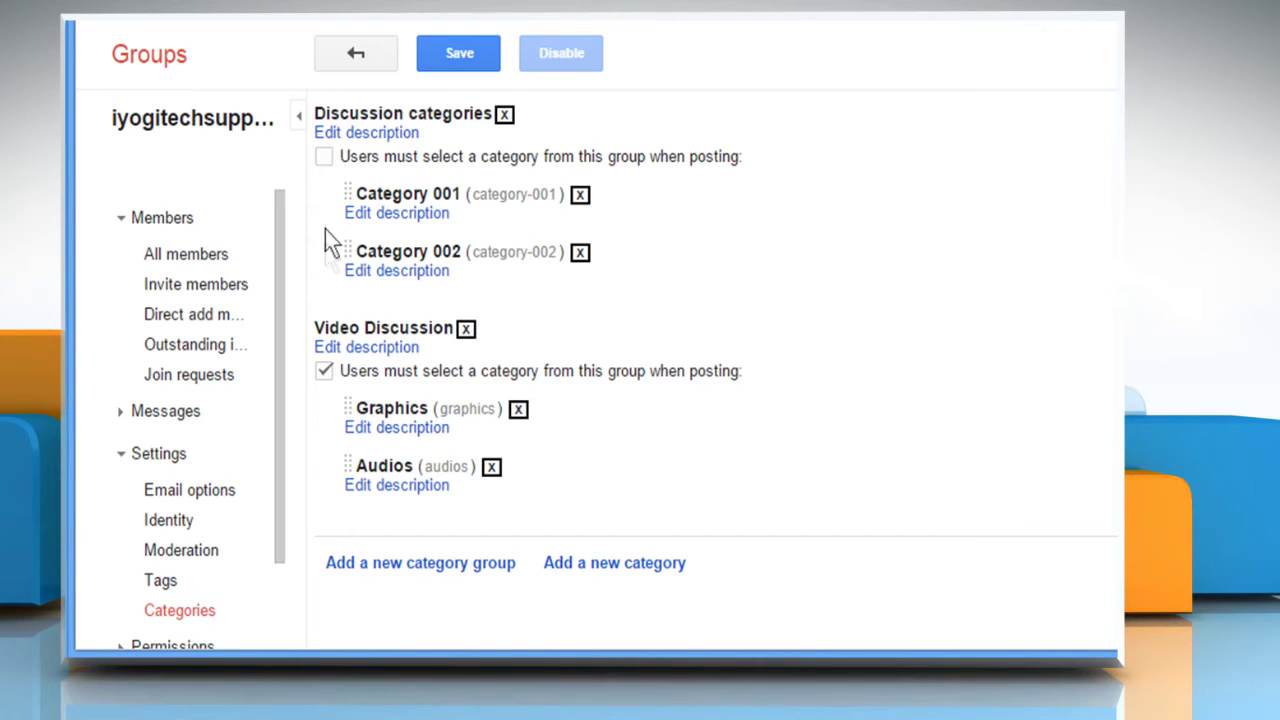
- Save the Categories settings with the Discussion and Video Discussion category groups
click(466, 68)
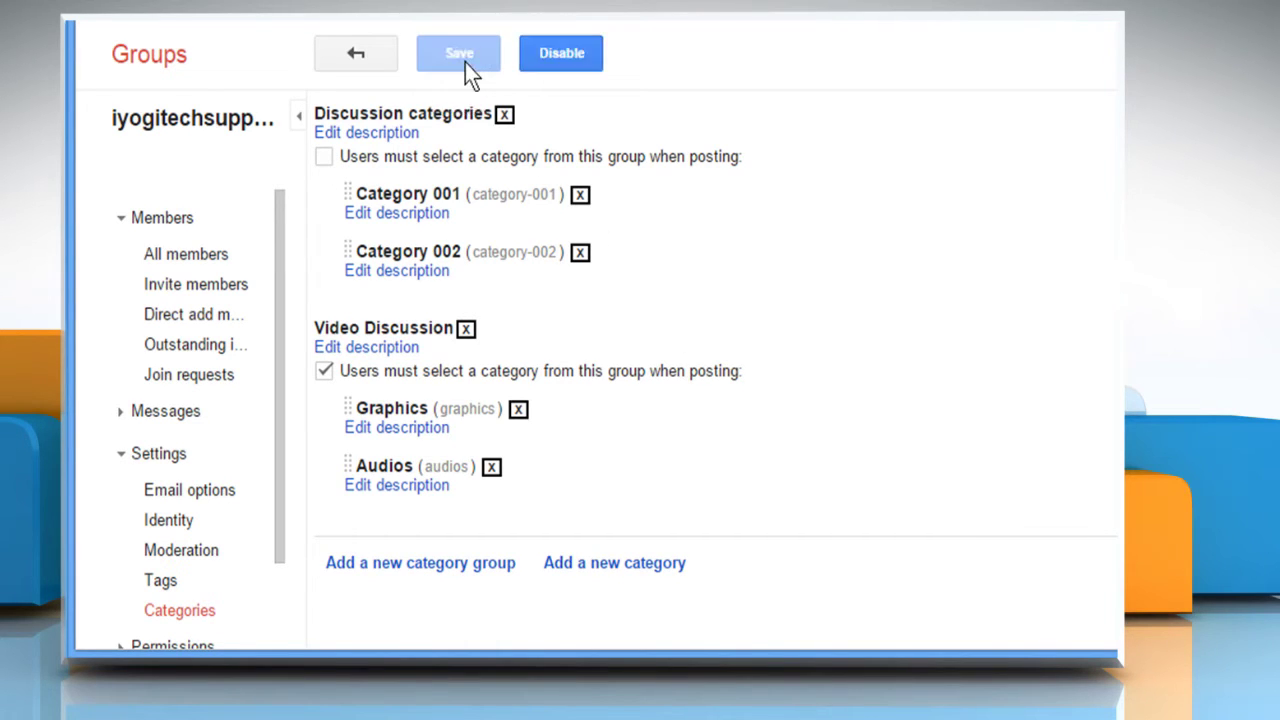
- Start a new topic in the group, check its Discussion and Video Discussion category lists, then discard it
click(359, 58)
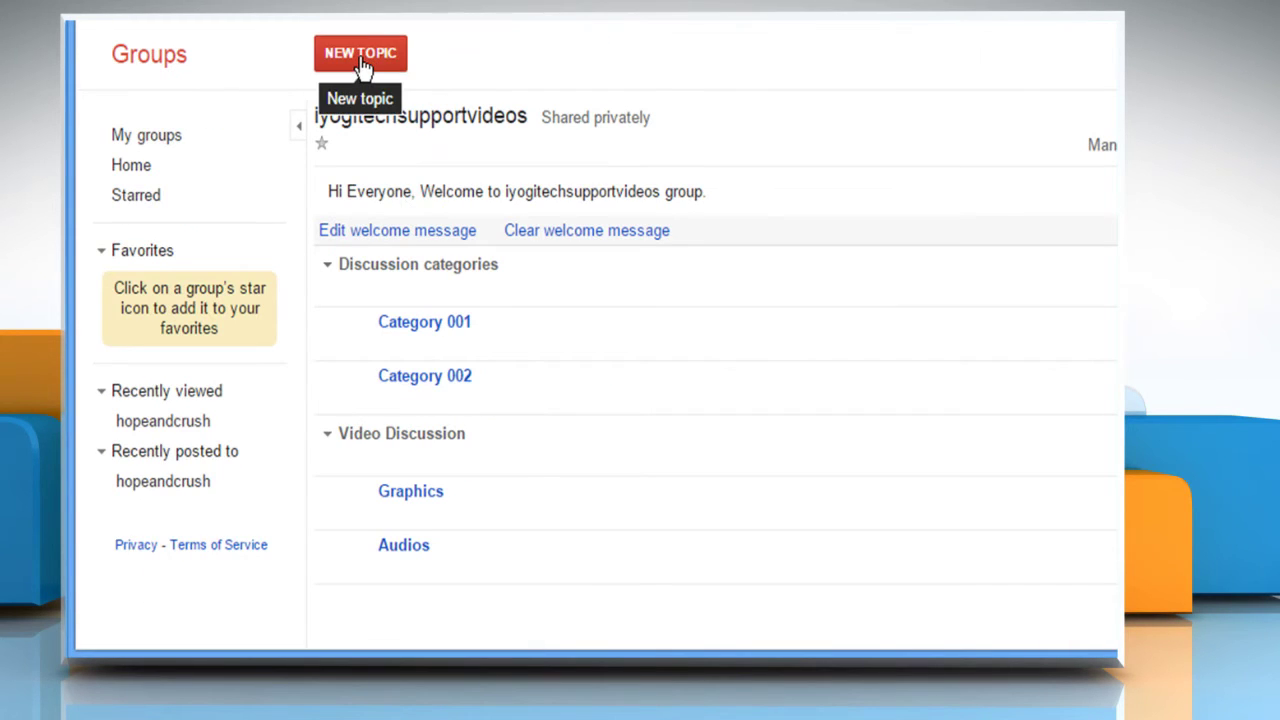
click(363, 66)
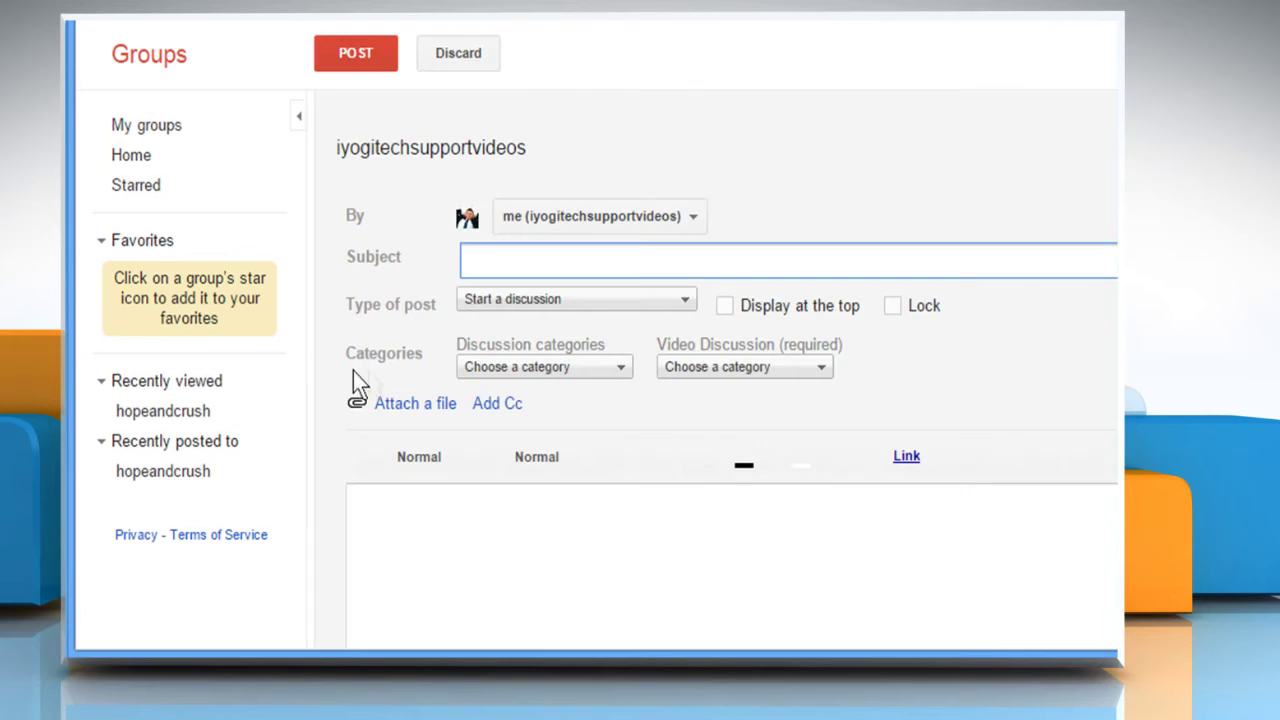
click(545, 377)
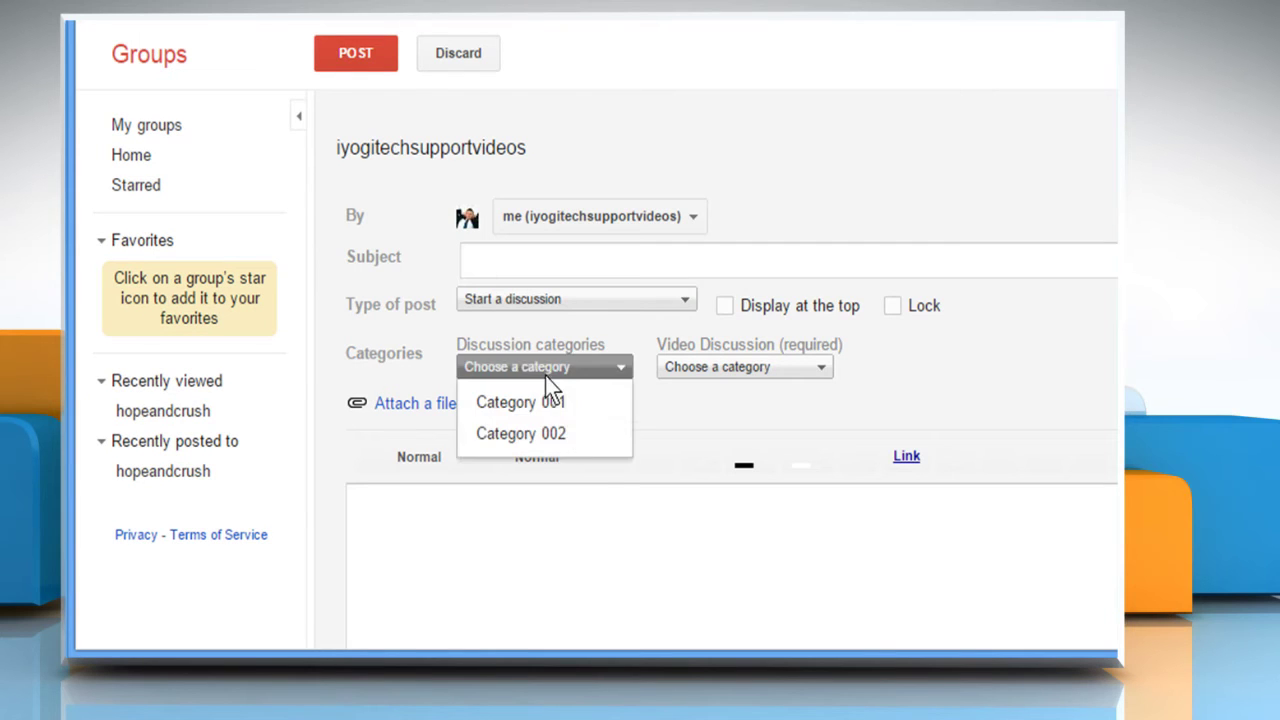
click(665, 420)
click(745, 367)
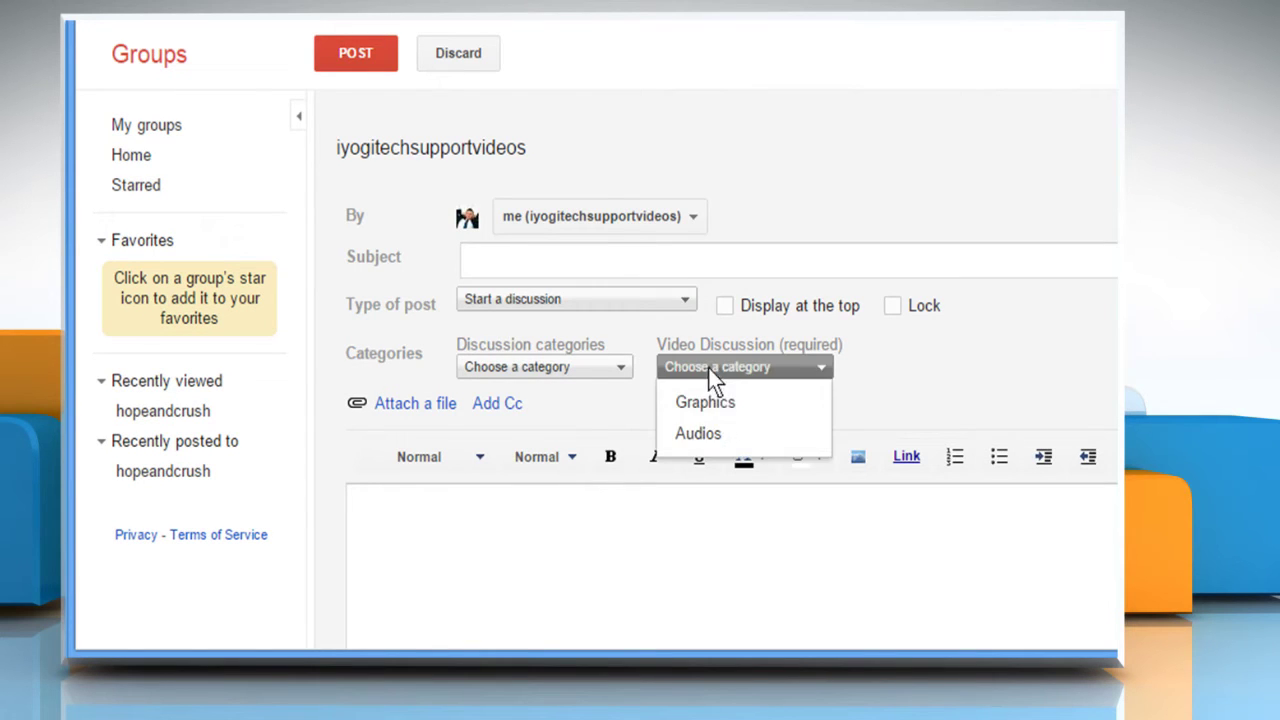
click(893, 360)
click(446, 58)
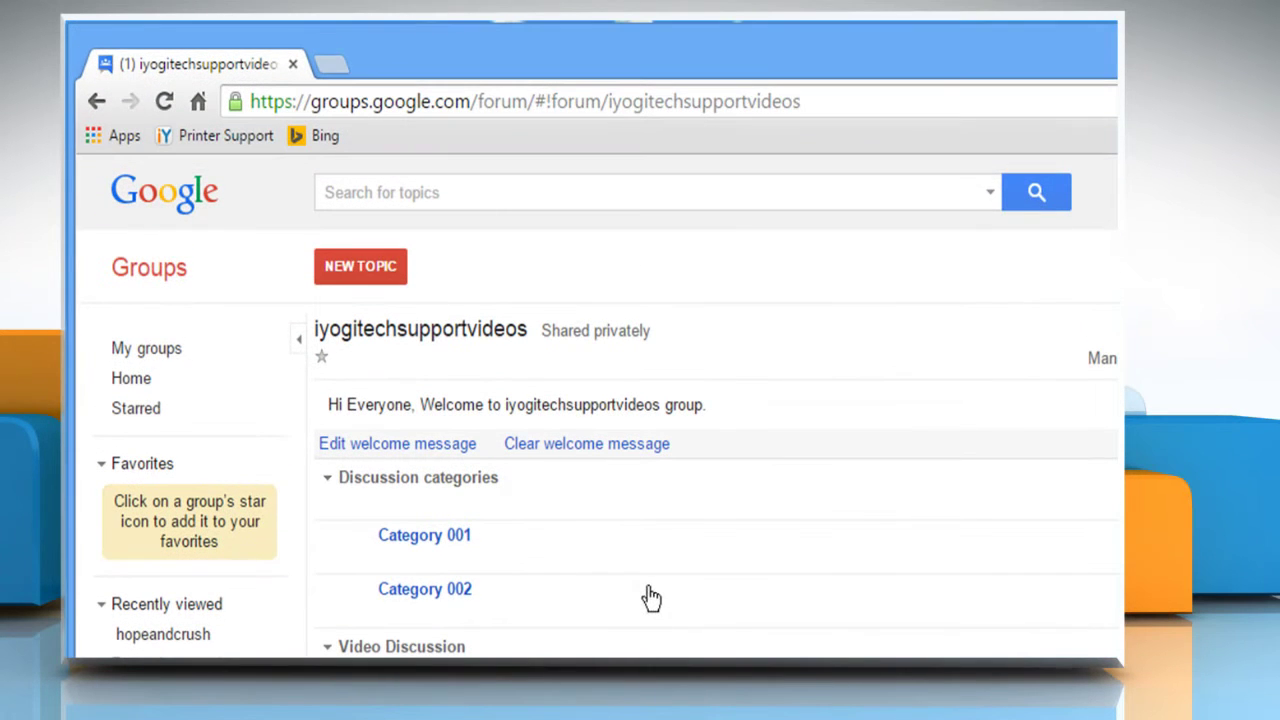
- Copy the group's web address and load sites.google.com in a new tab
click(496, 104)
right_click(496, 104)
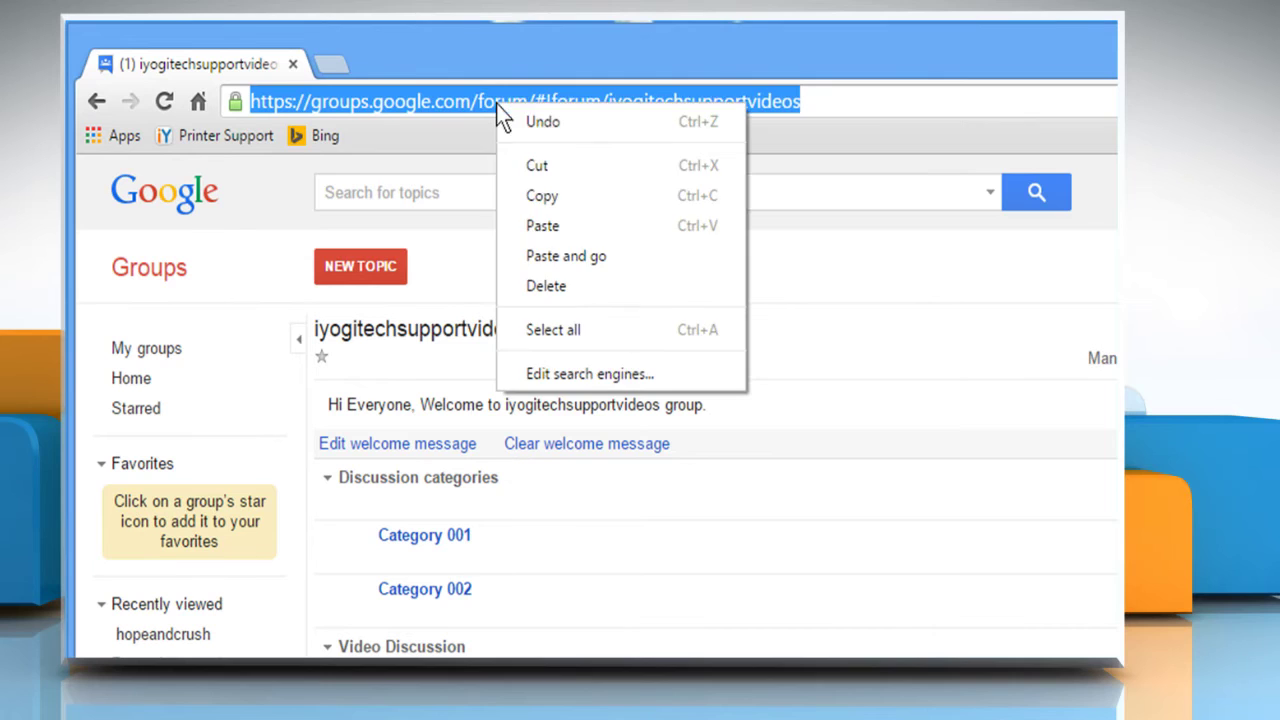
click(530, 191)
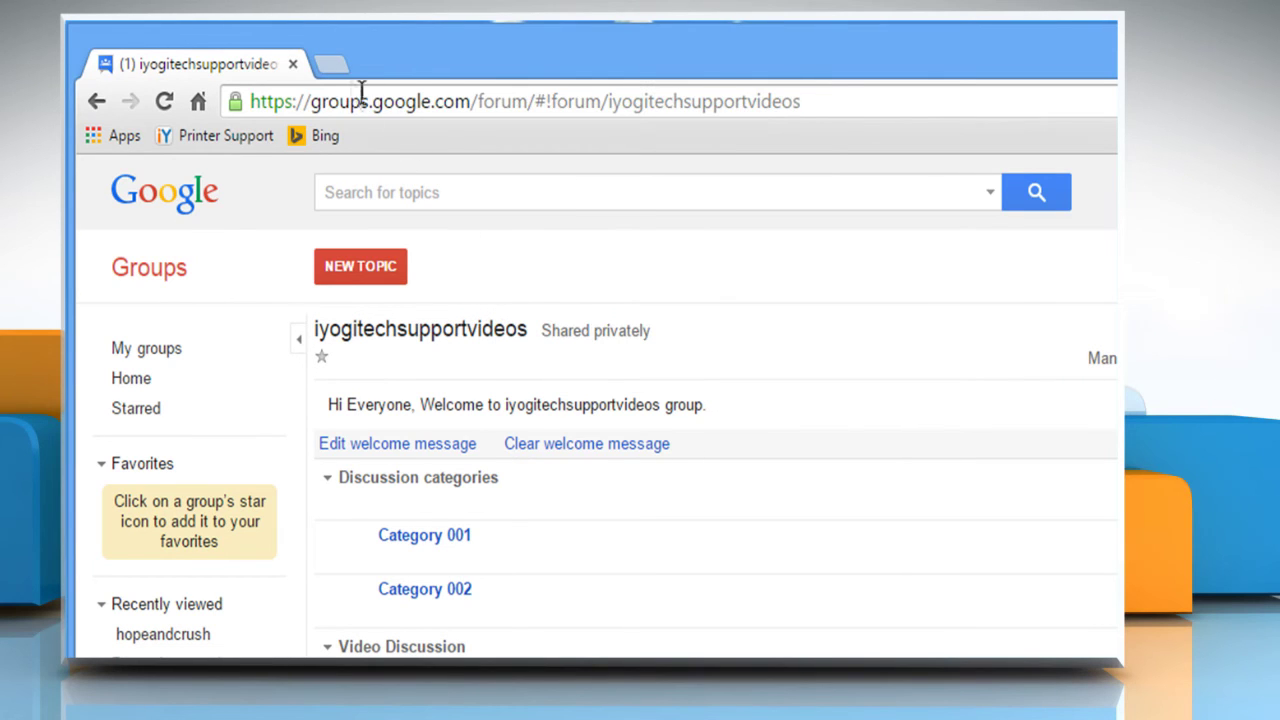
click(330, 66)
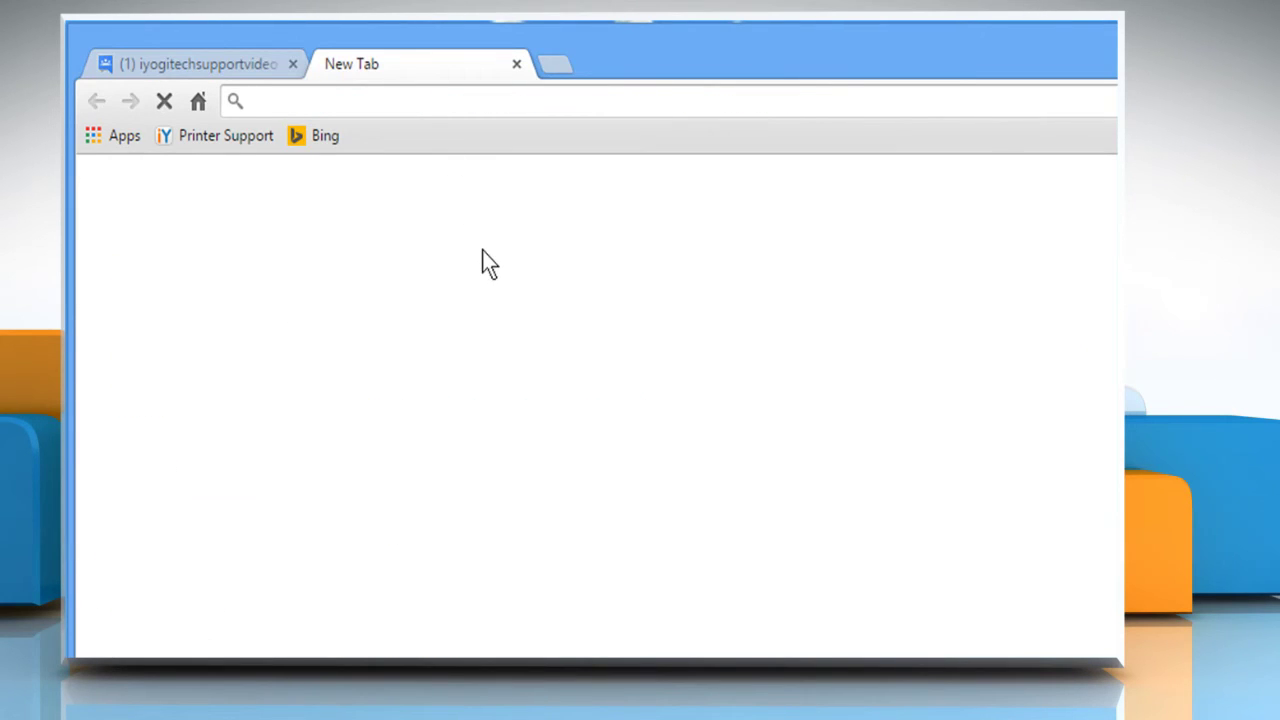
text(sites.)
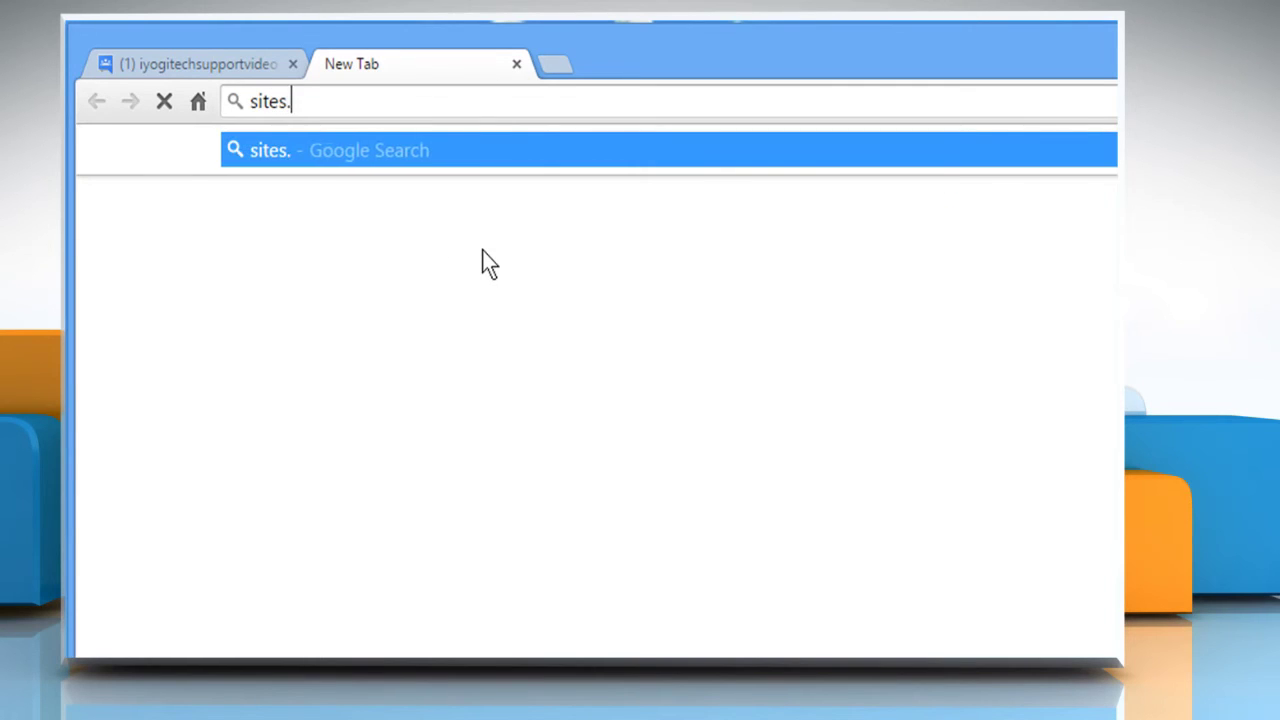
text(google.com)
key(Return)
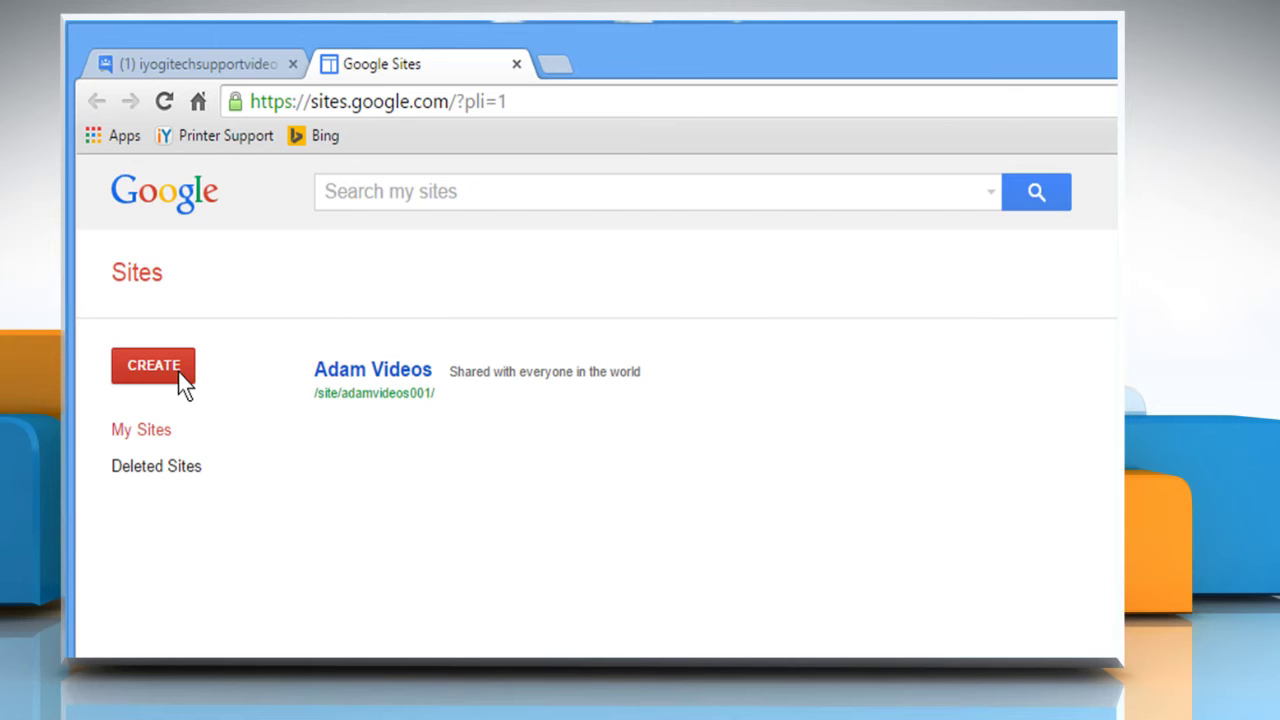
- Start editing the Test Page of the Adam Videos site and show the Insert list
click(410, 372)
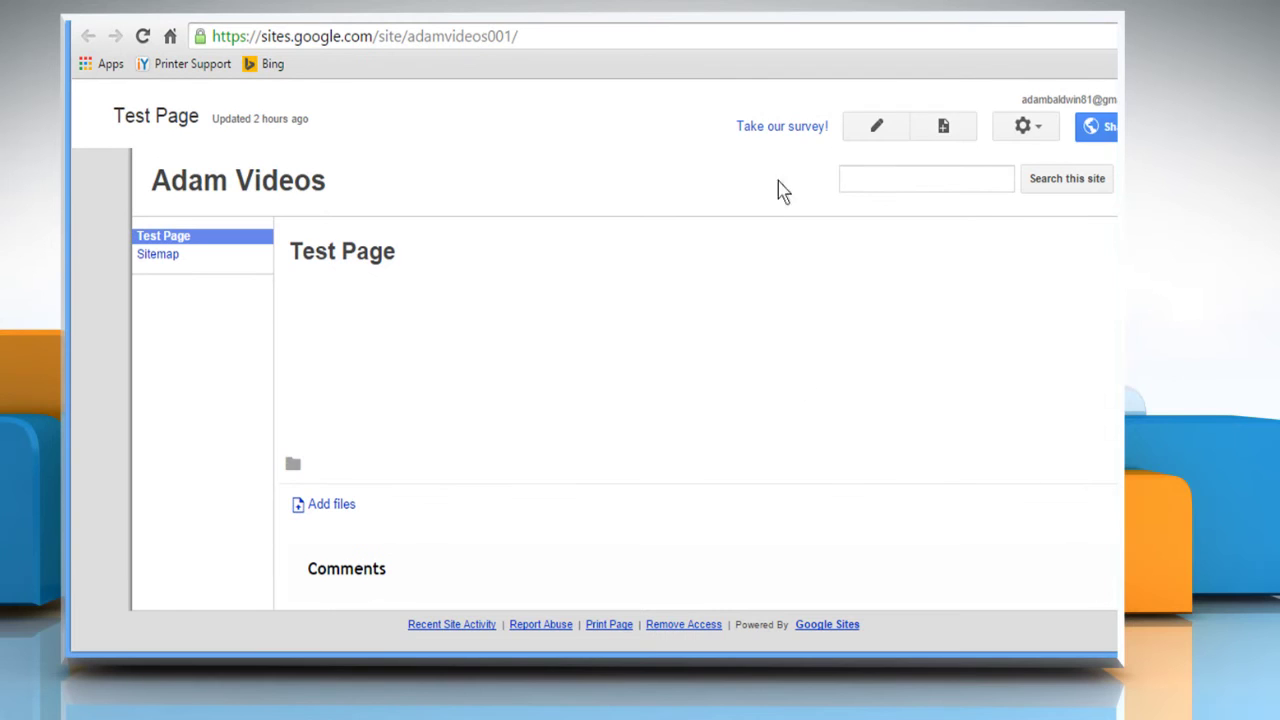
click(876, 128)
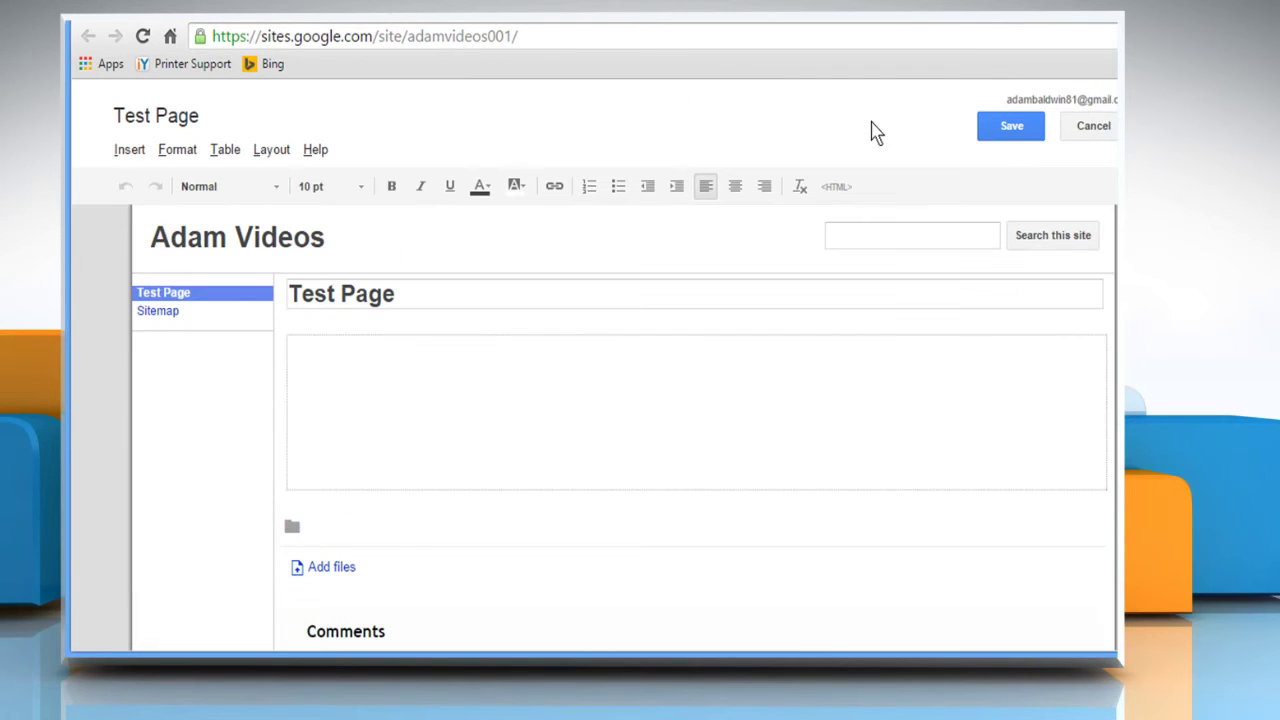
click(129, 152)
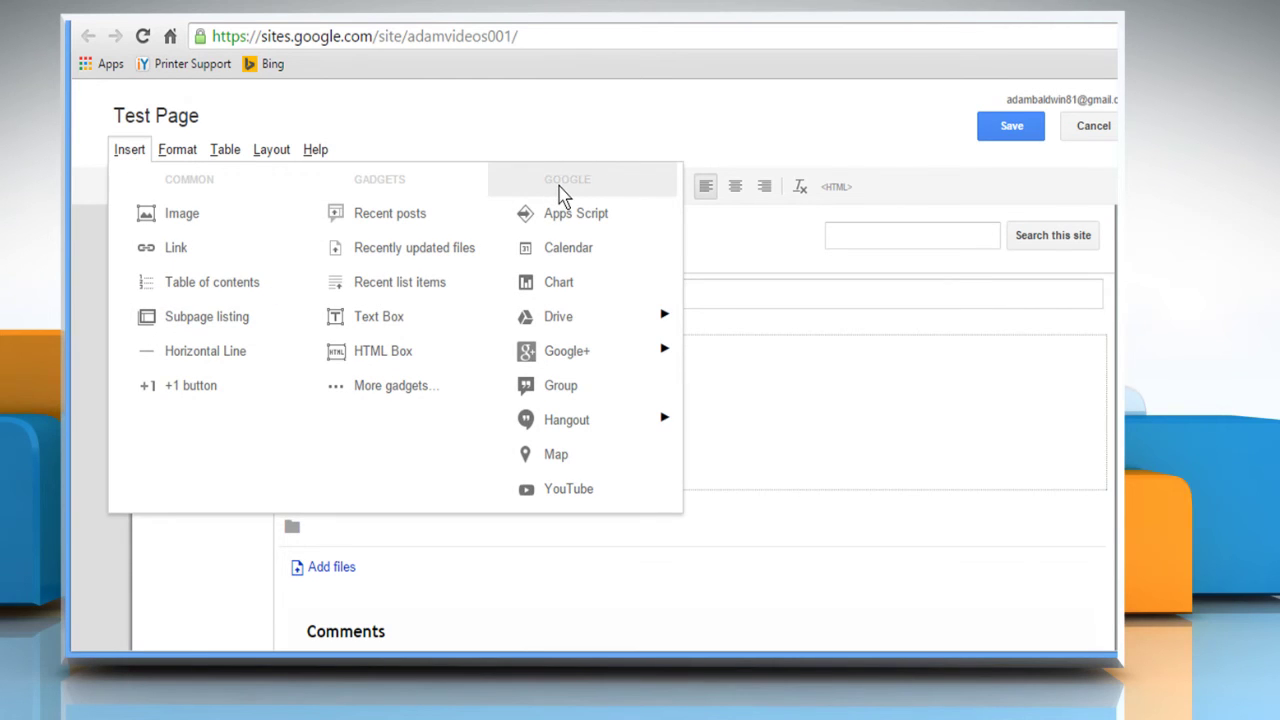
- Insert a Group gadget with the pasted group URL, scrollbar, border and title 'Videos Group'
click(566, 390)
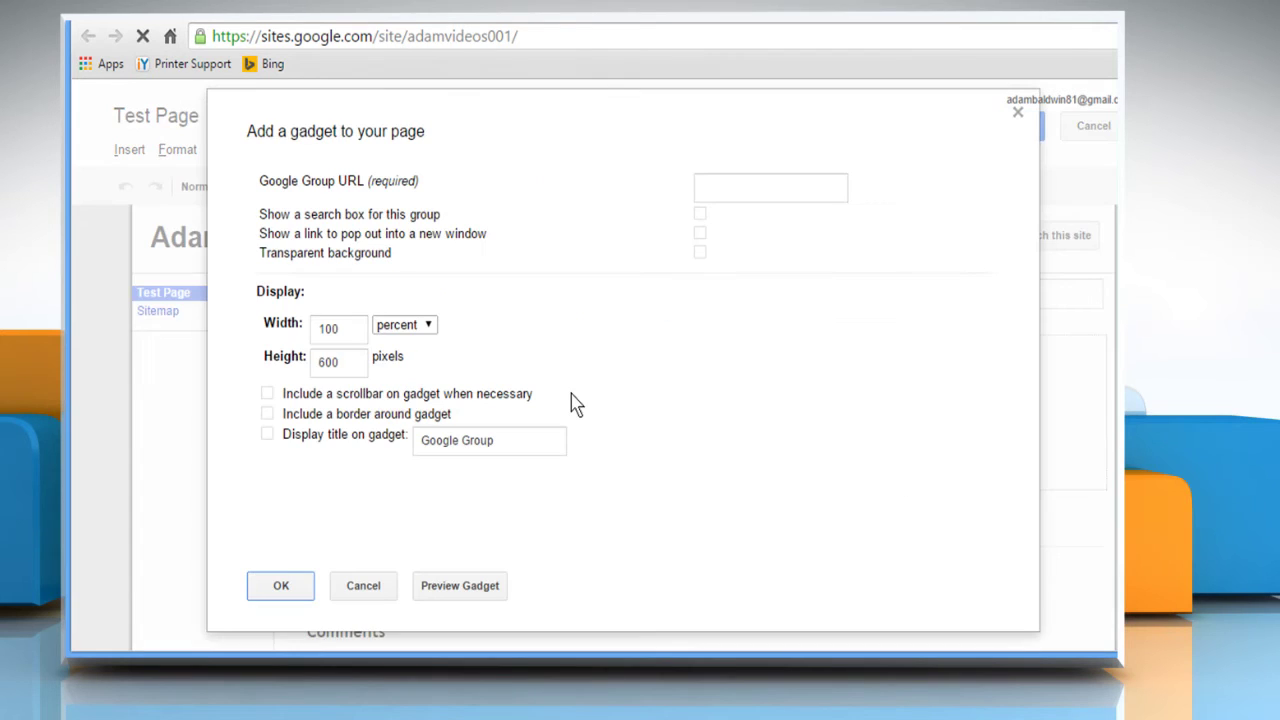
right_click(742, 187)
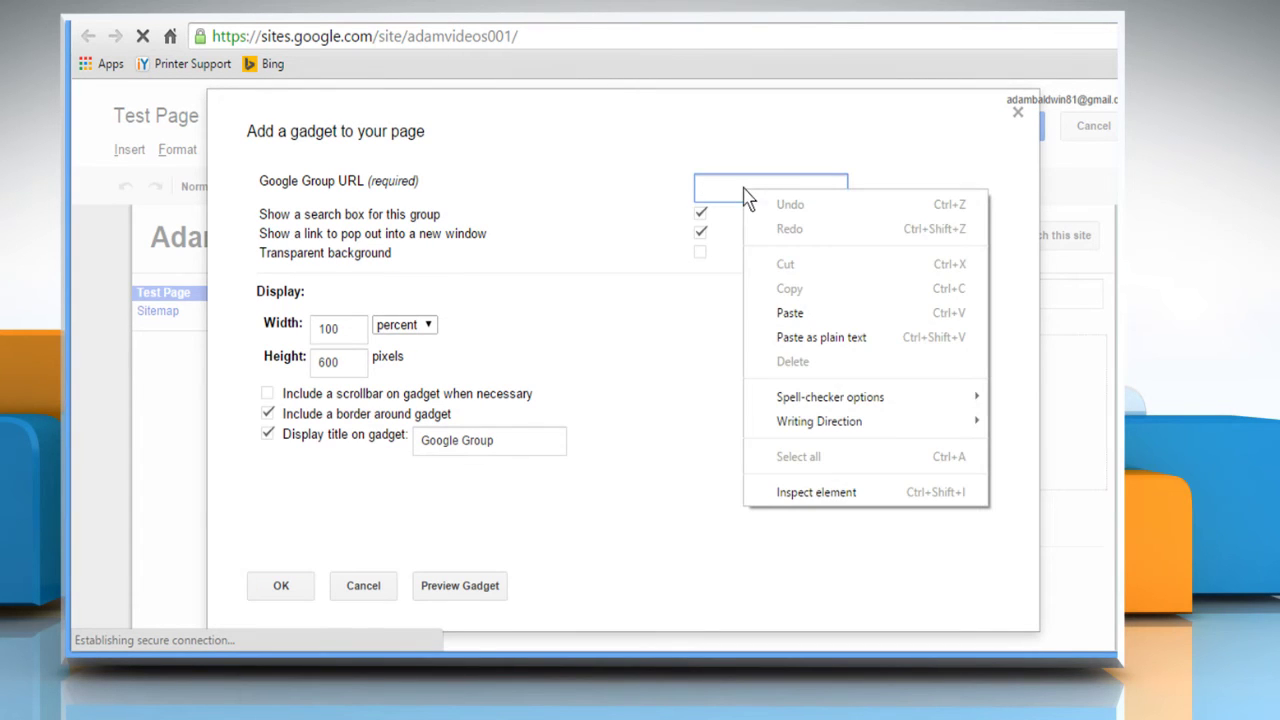
click(790, 313)
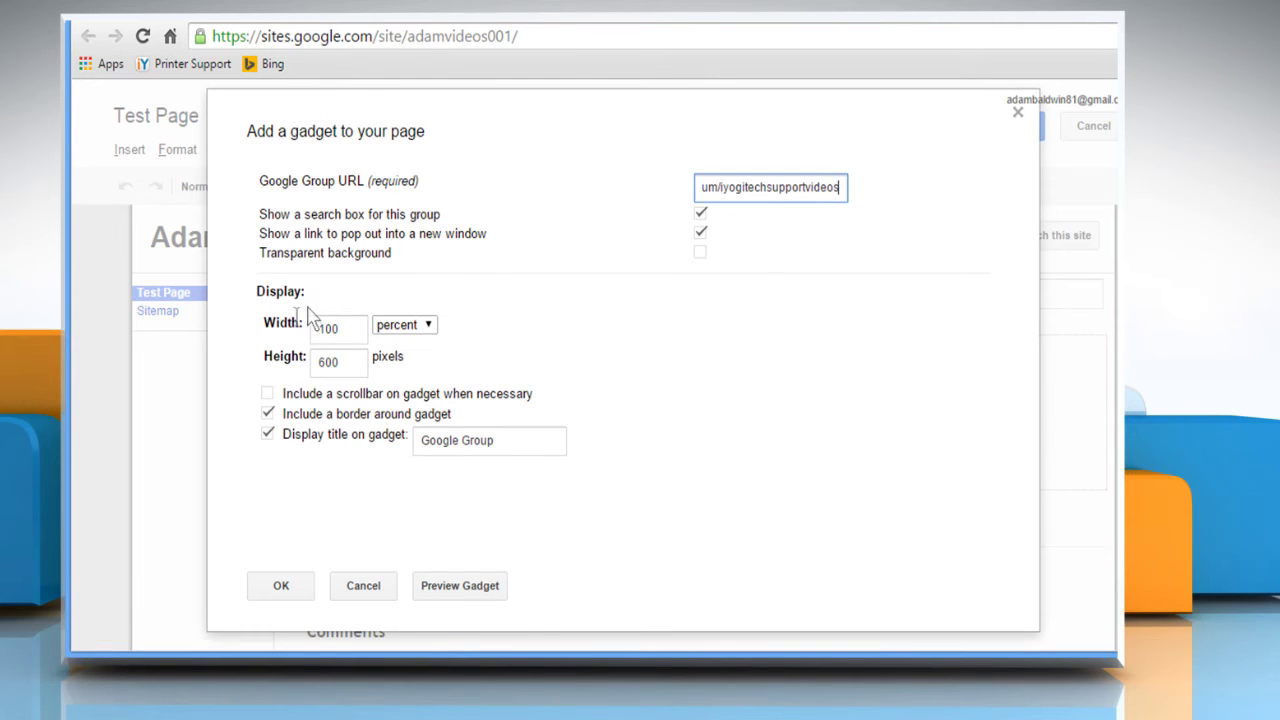
click(265, 398)
click(265, 398)
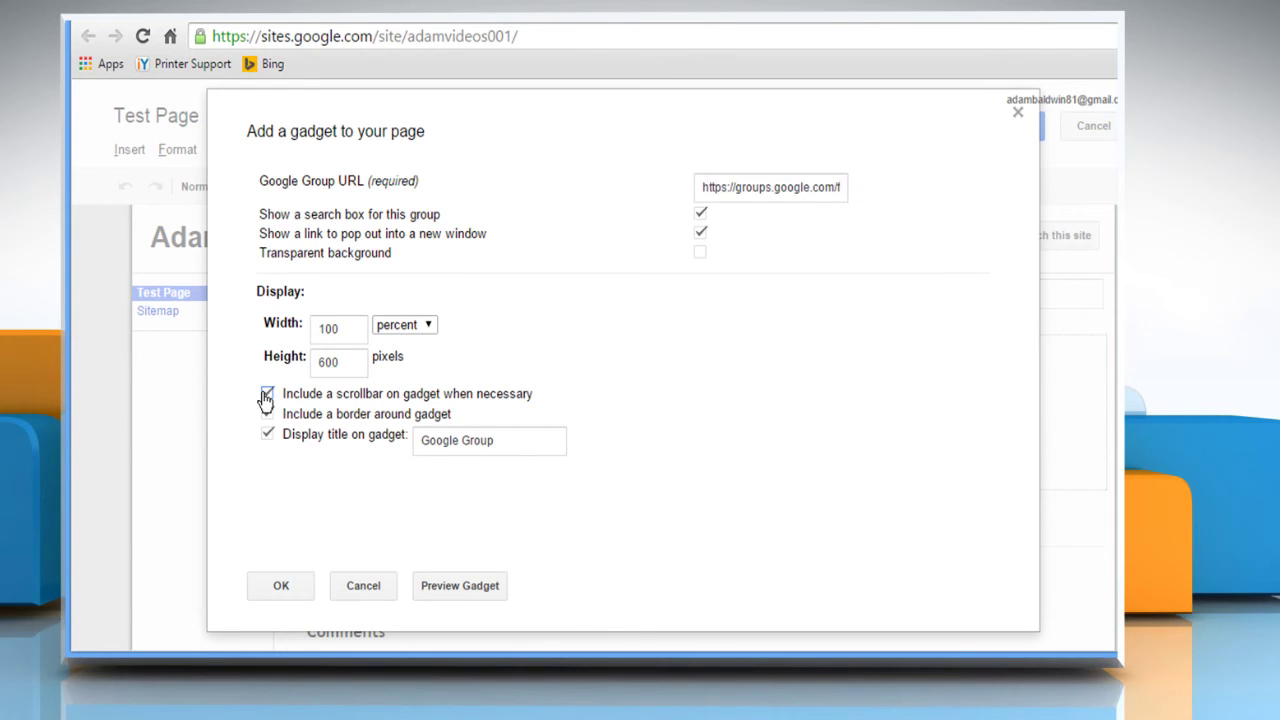
click(267, 413)
key(Tab)
key(Tab)
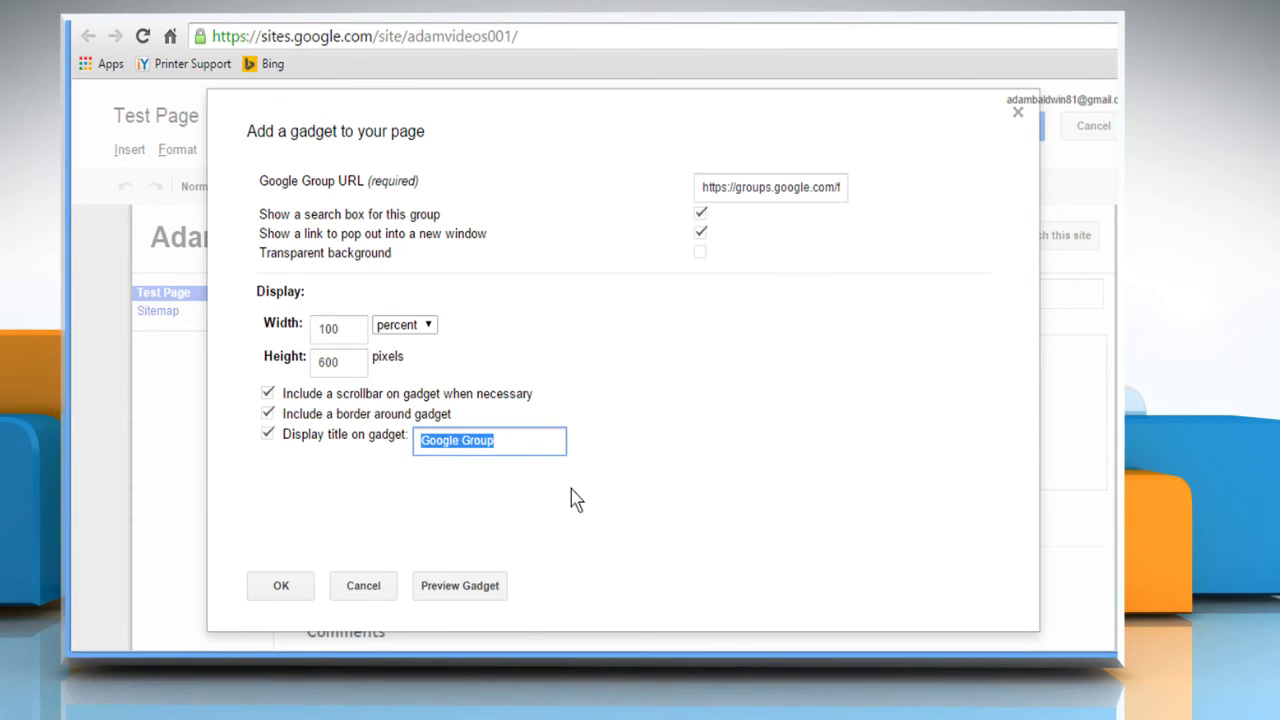
text(Videos)
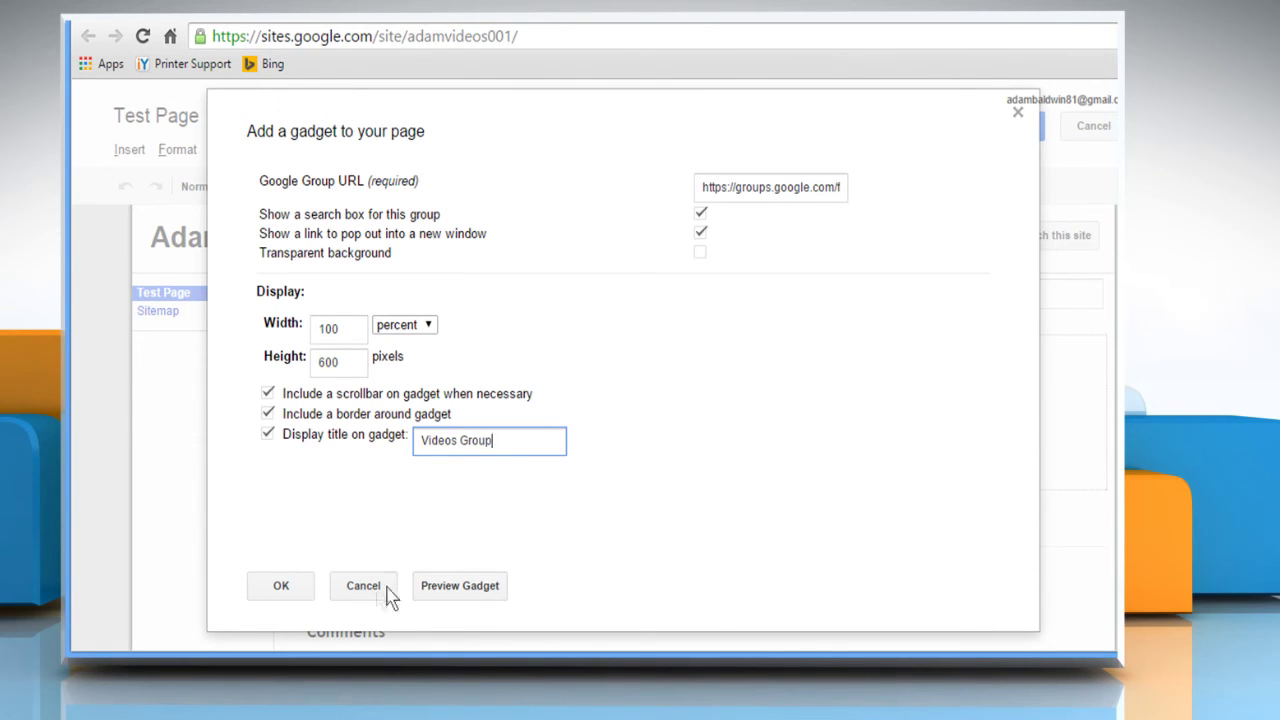
click(280, 596)
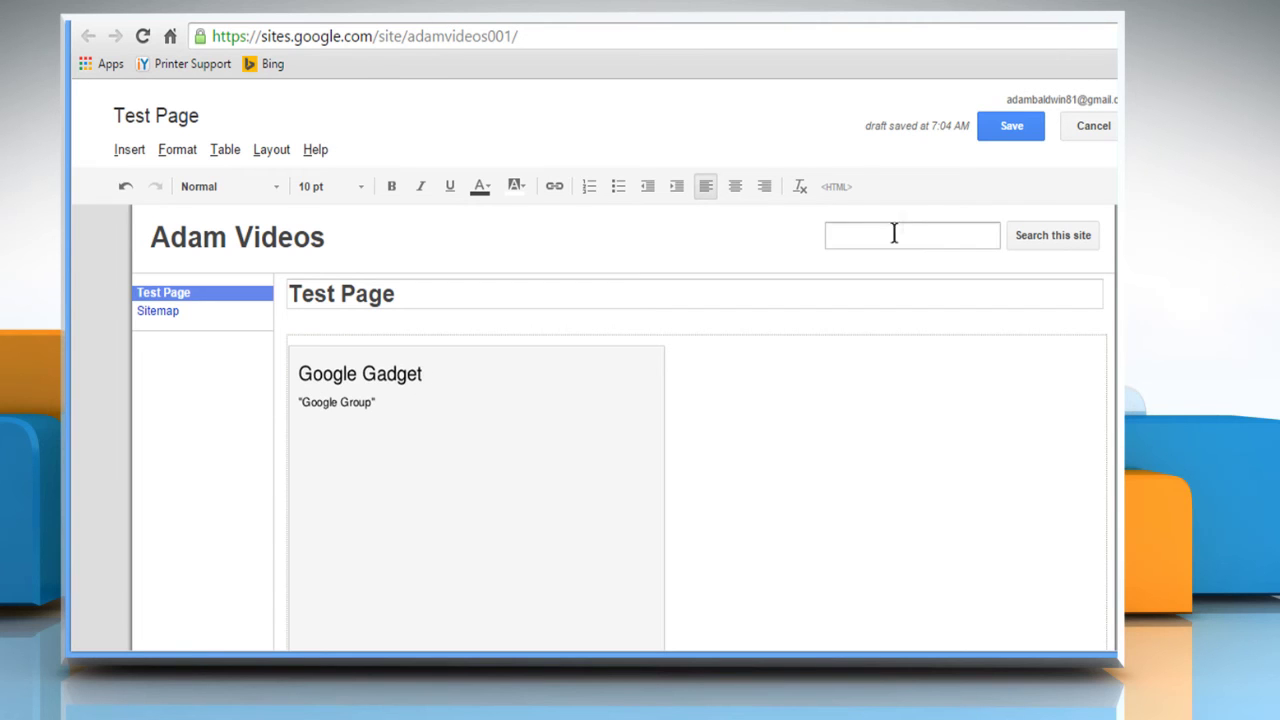
- Save the Test Page, scroll to the Videos Group gadget and begin a NEW TOPIC draft
click(990, 125)
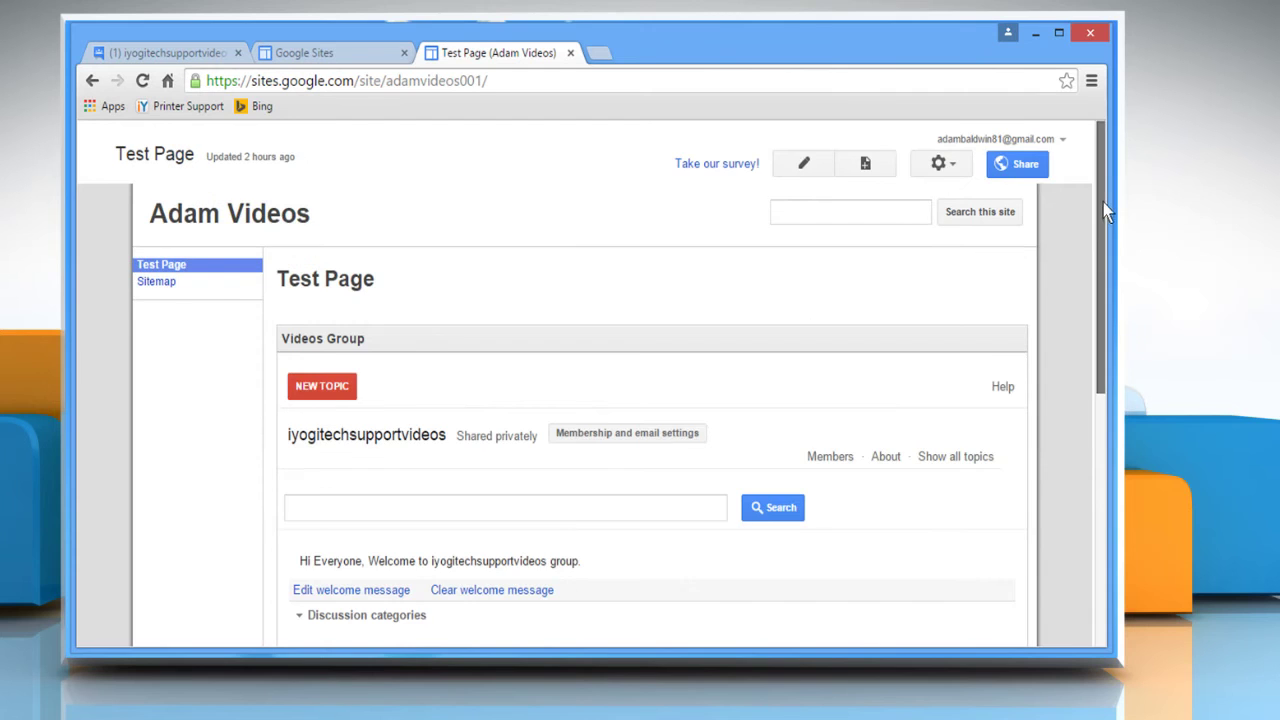
drag(1106, 210, 1100, 299)
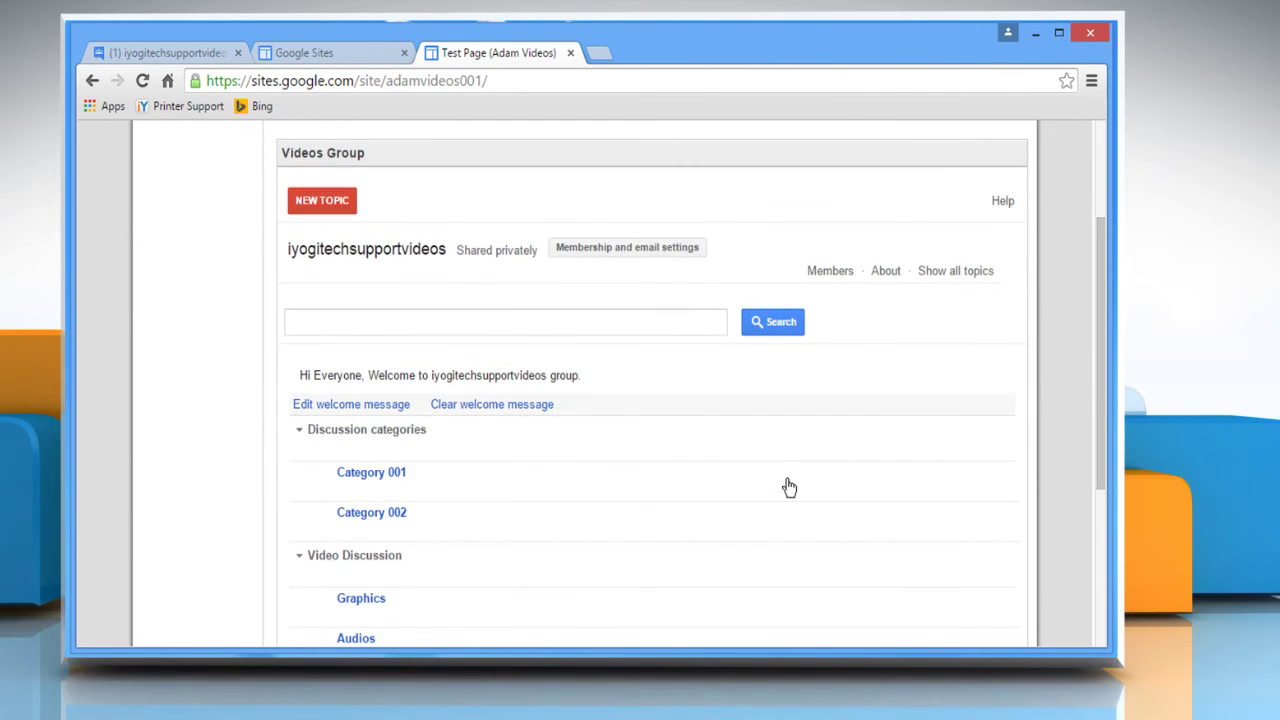
click(304, 206)
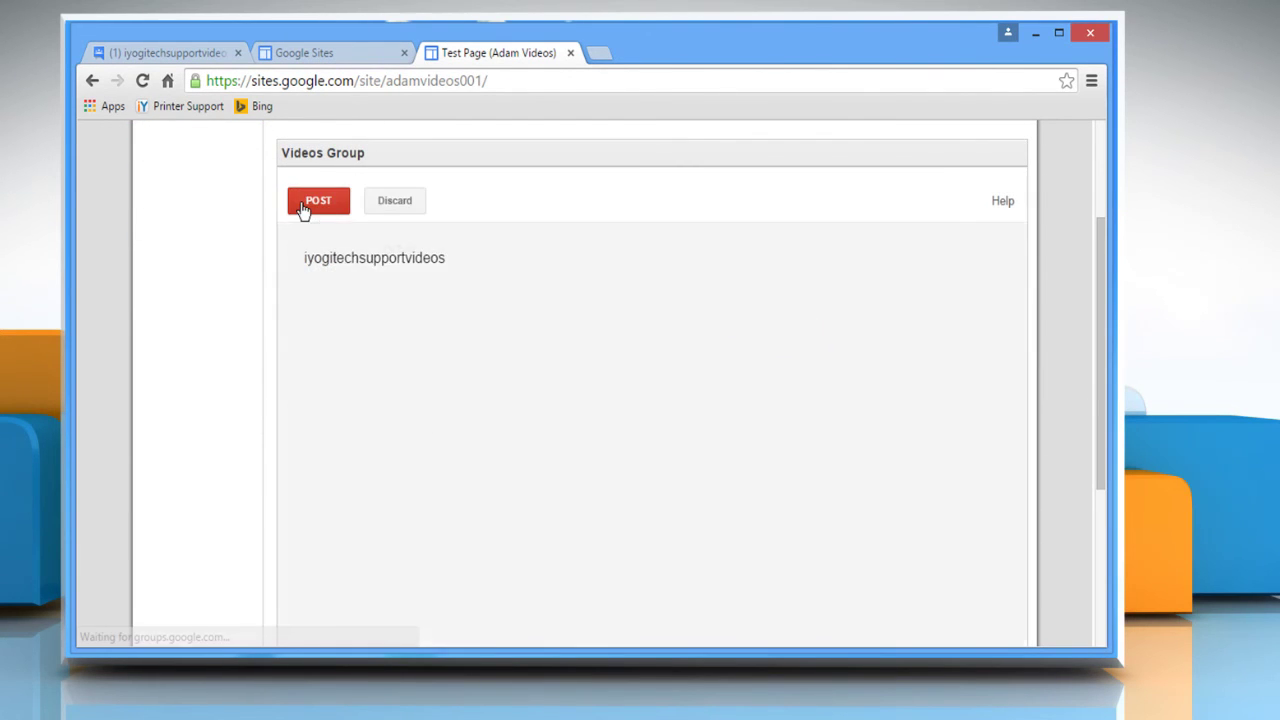